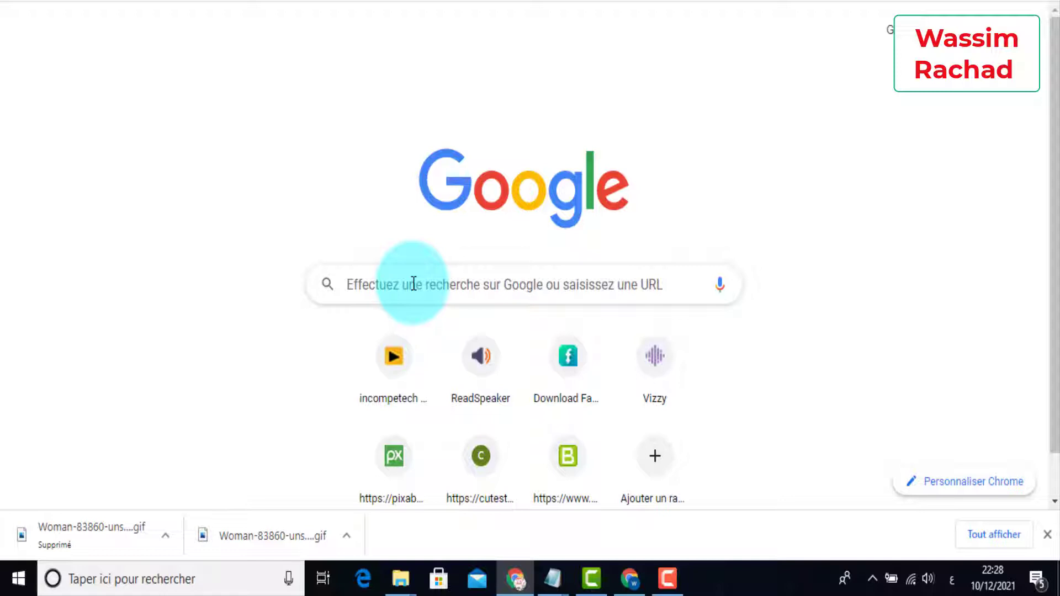
- Search Google for format factory and open the French download page on pcfreetime.com
click(413, 284)
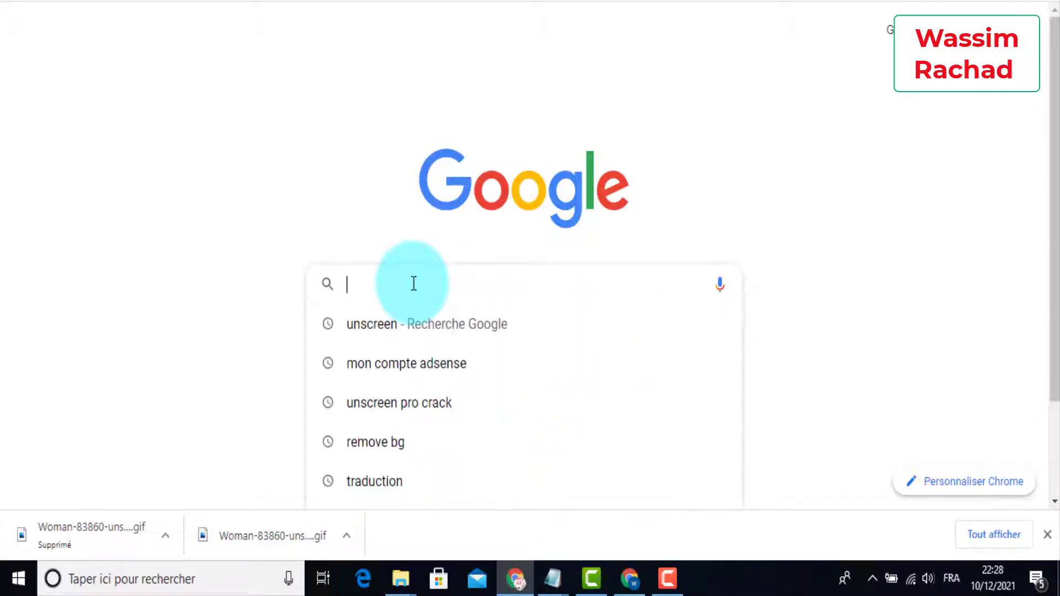
text(fo)
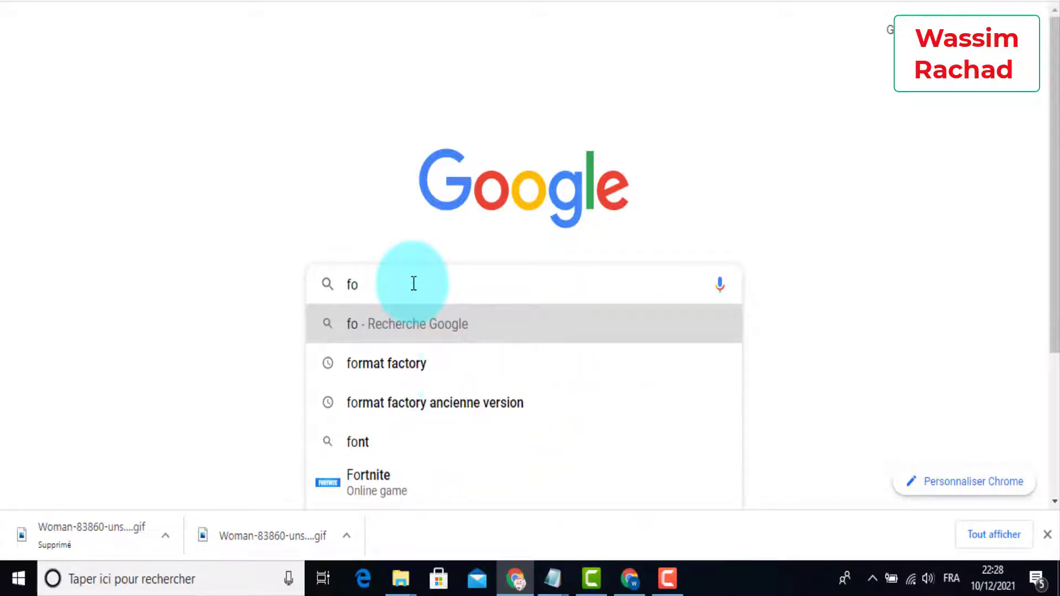
click(409, 367)
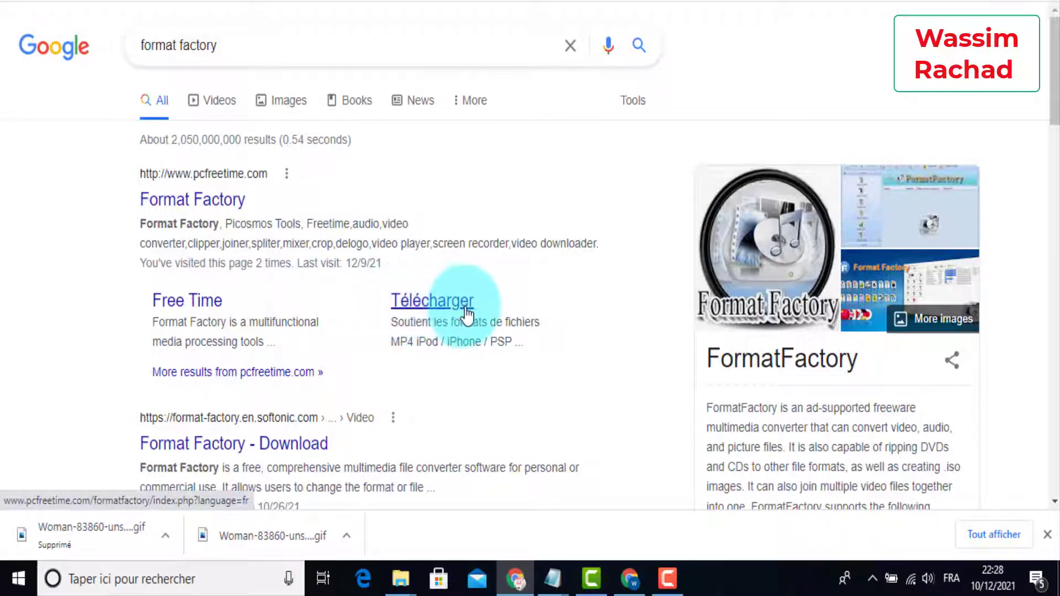
click(432, 303)
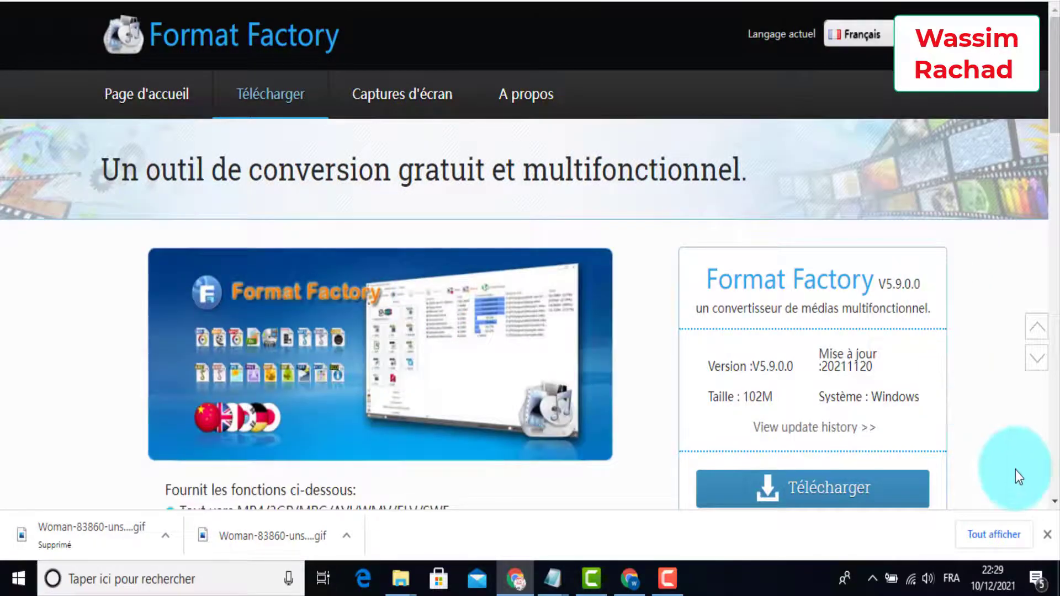
- Dismiss the finished downloads and download the main Format Factory V5.9.0.0 installer
click(1047, 535)
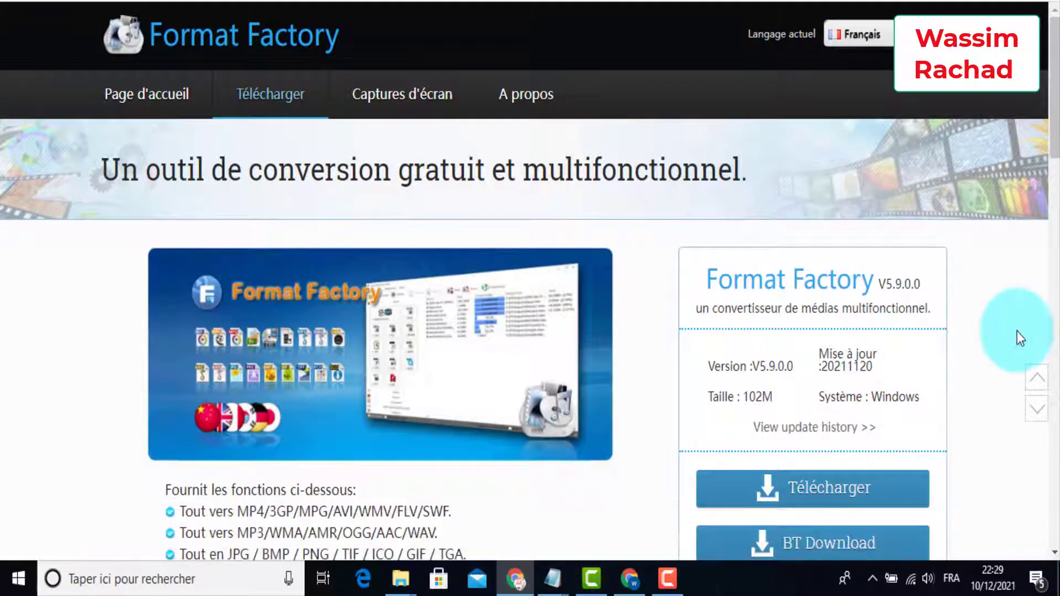
scroll(1052, 138, down, 4)
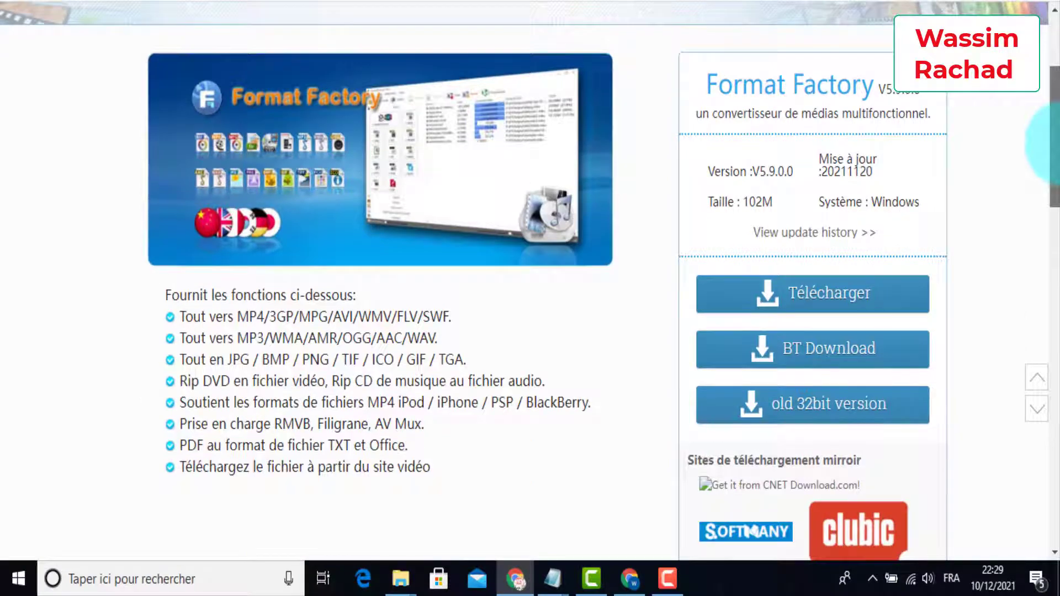
scroll(899, 201, up, 4)
scroll(959, 232, down, 12)
scroll(989, 230, up, 5)
click(863, 151)
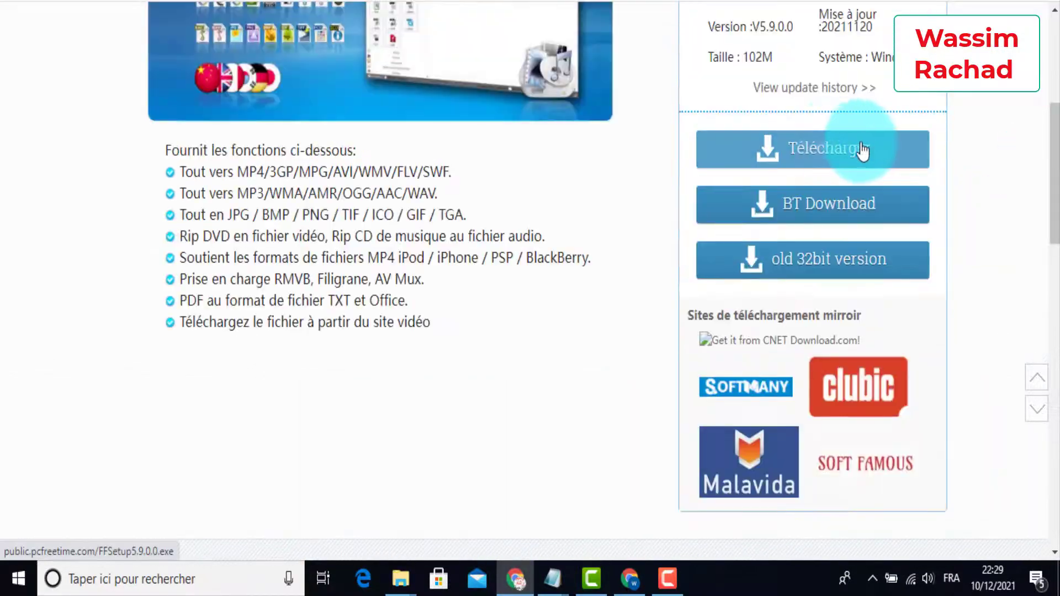
click(817, 159)
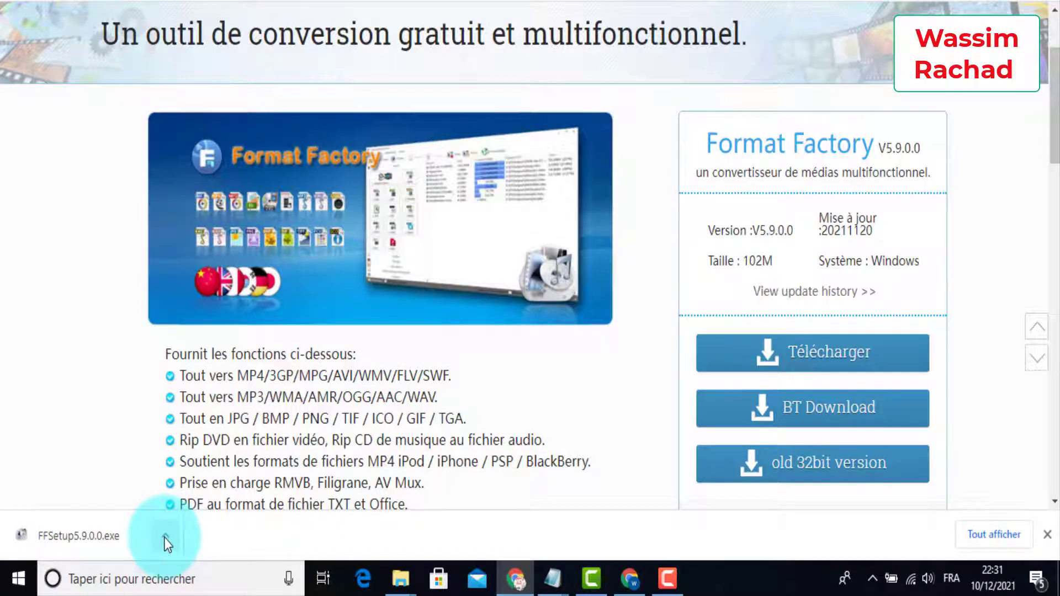
- Show the downloaded FFSetup5.9.0.0 file in its folder and launch the installer
click(165, 538)
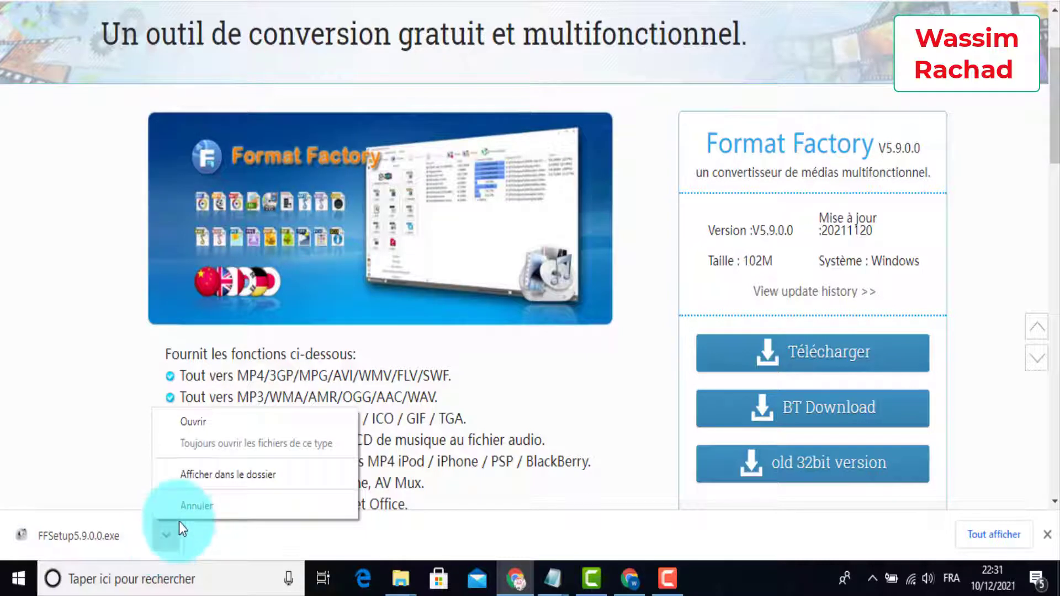
click(229, 475)
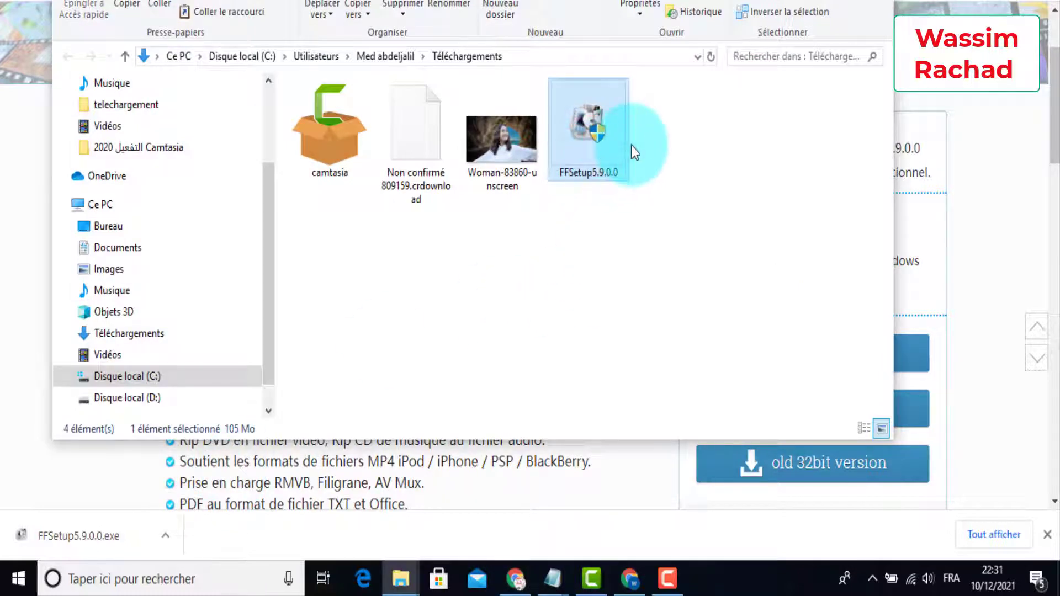
drag(631, 144, 632, 71)
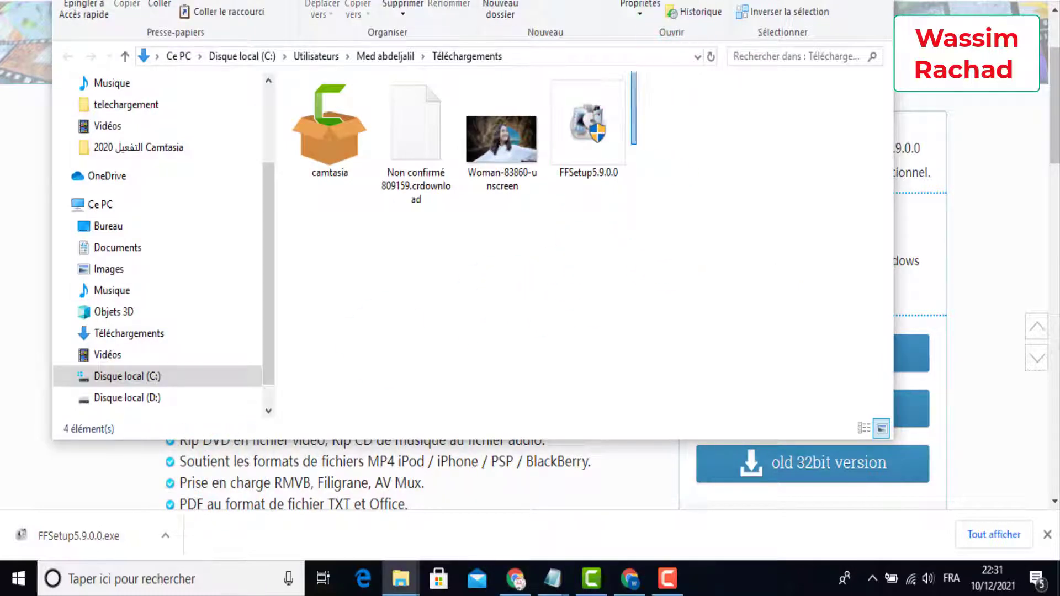
click(594, 138)
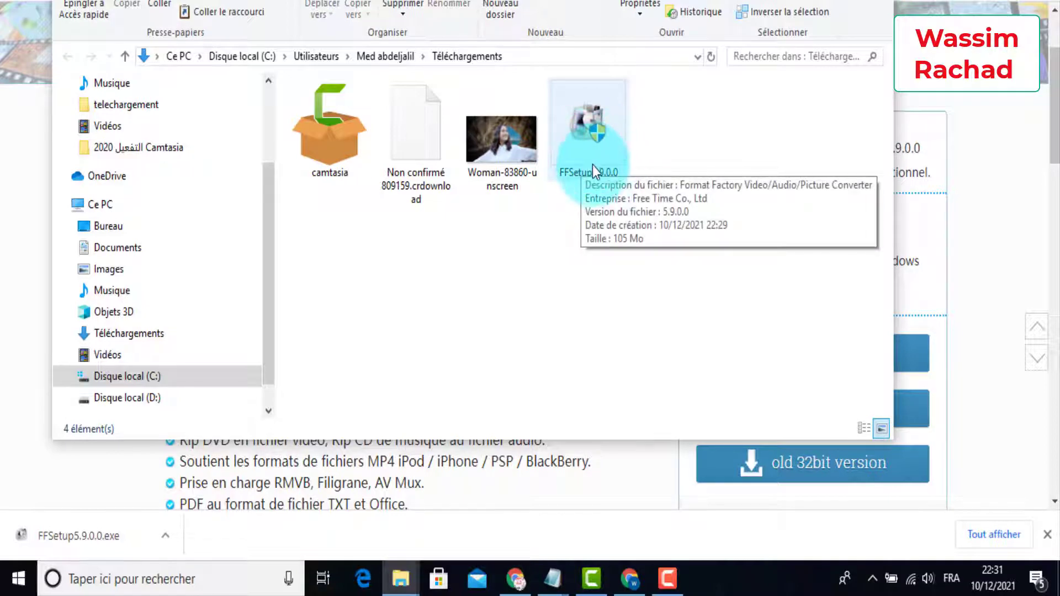
double_click(592, 165)
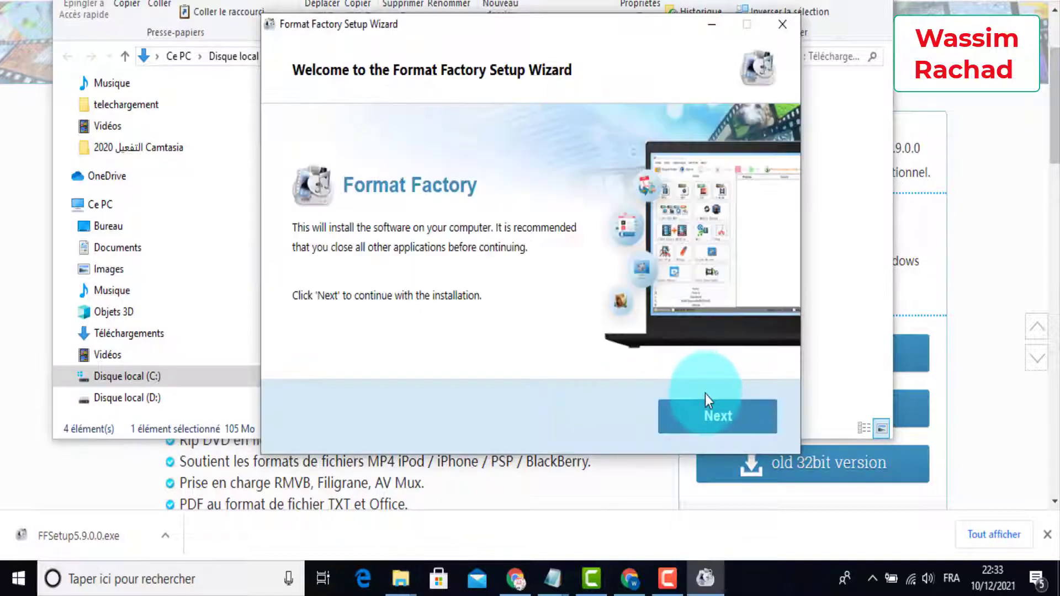
- Accept the license agreement and the default folder C:\Program Files (x86)\FormatFactory, along with the Adaware Web Companion offer
click(723, 424)
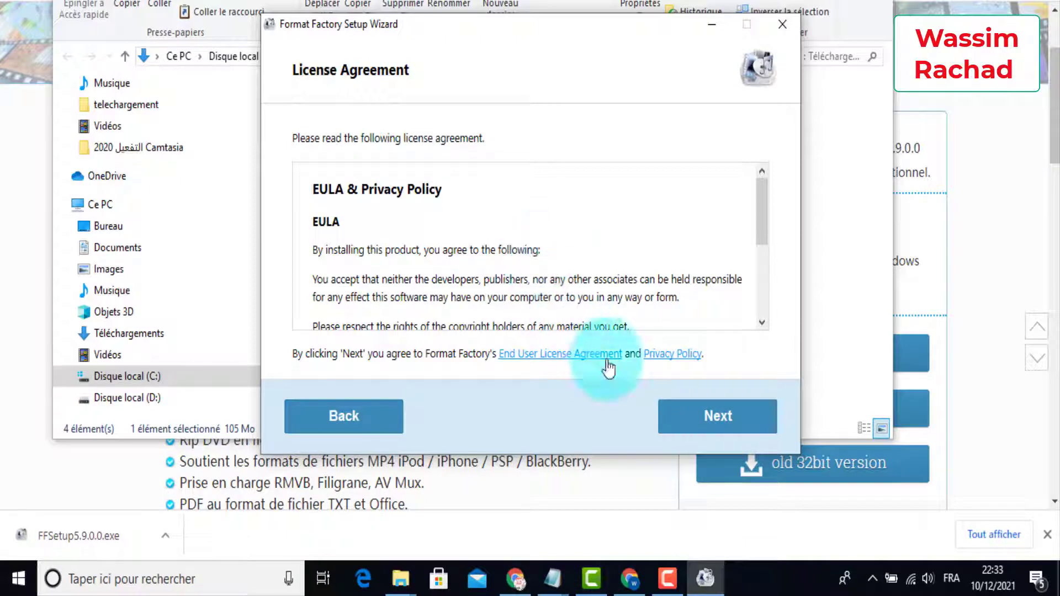
click(725, 422)
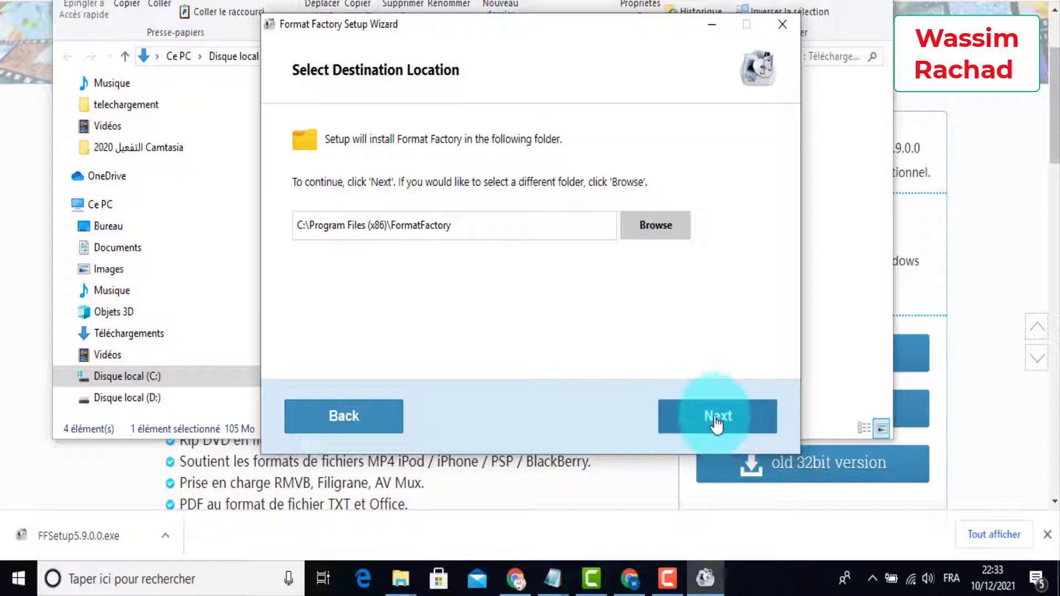
click(716, 425)
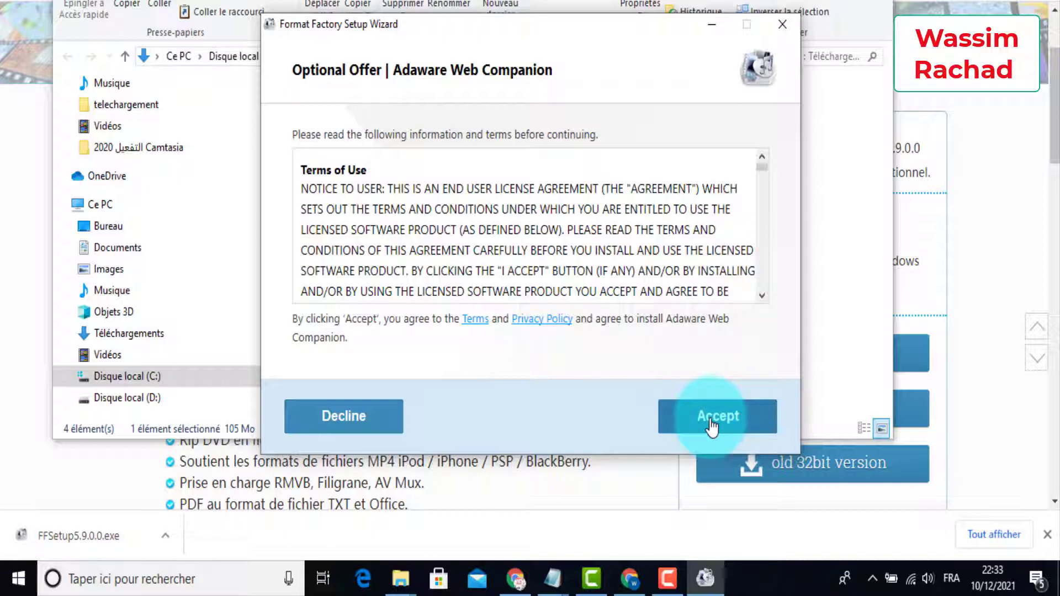
click(713, 422)
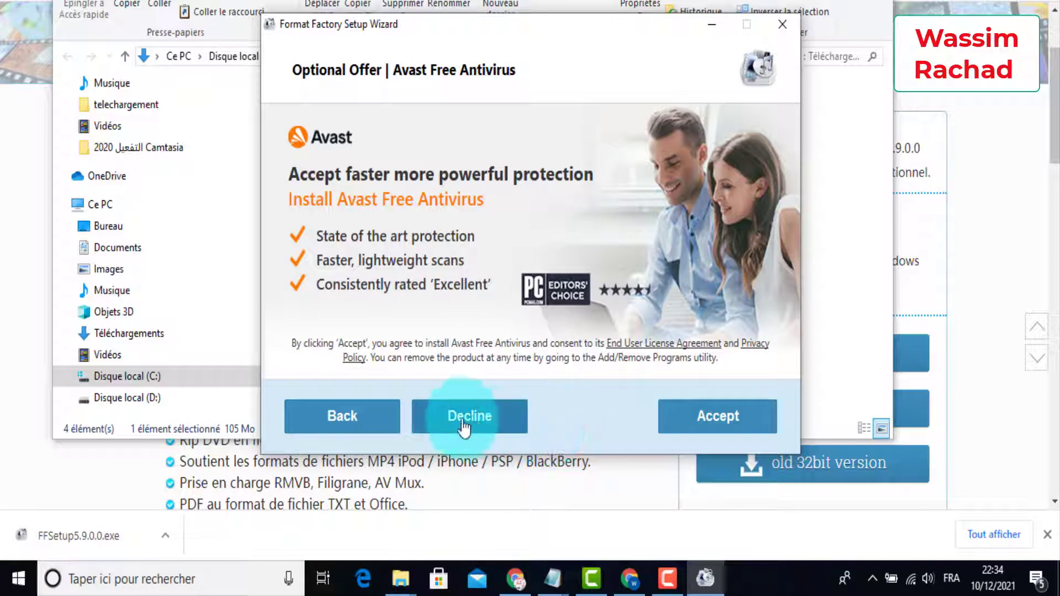
- Decline Avast Free Antivirus and the sharing of device resources, and finish the setup with Format Factory set to launch
click(522, 428)
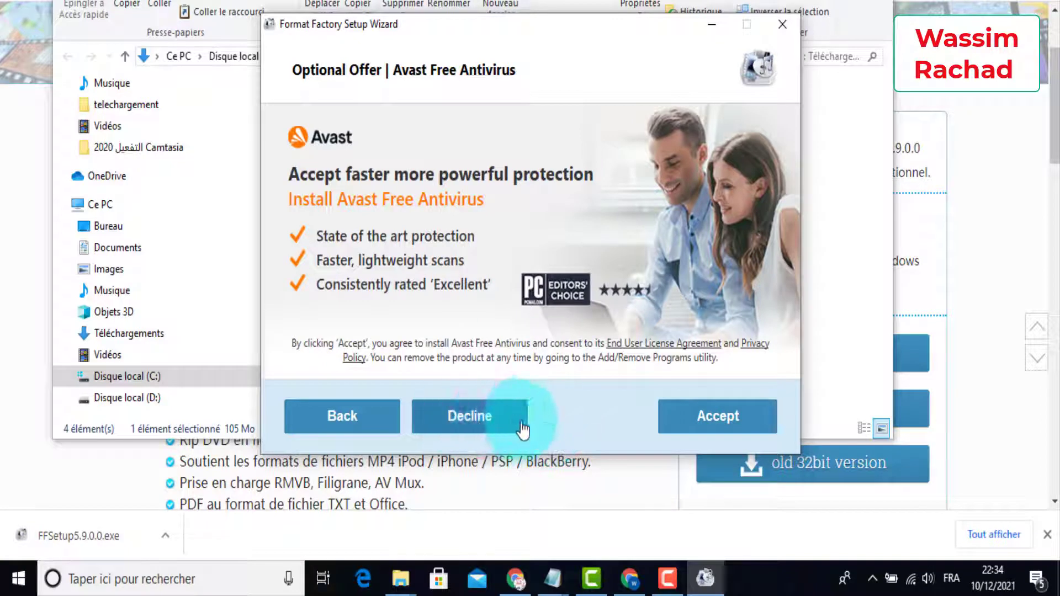
click(473, 419)
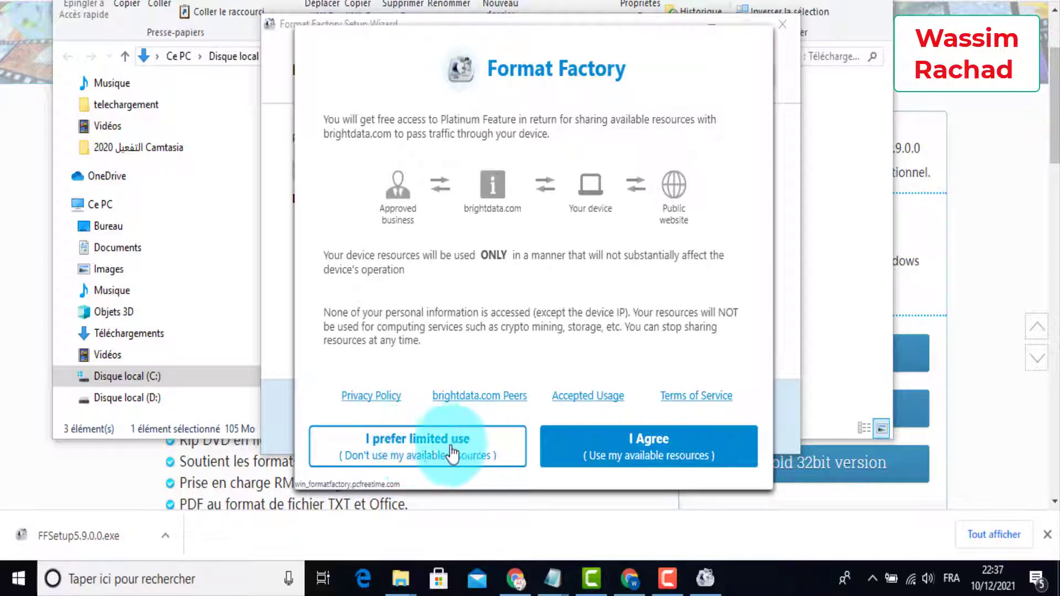
click(435, 453)
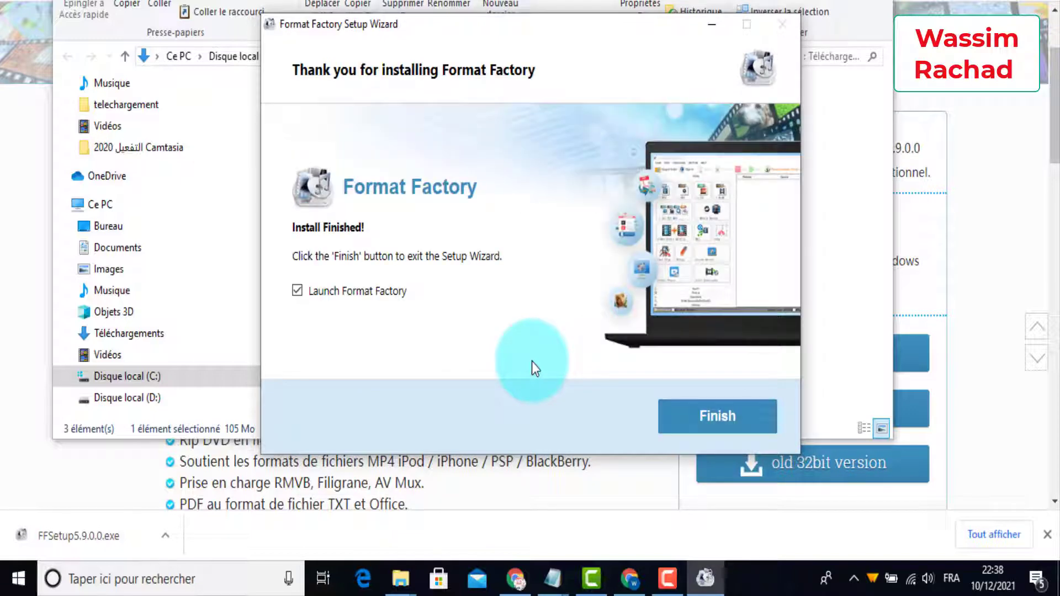
click(725, 423)
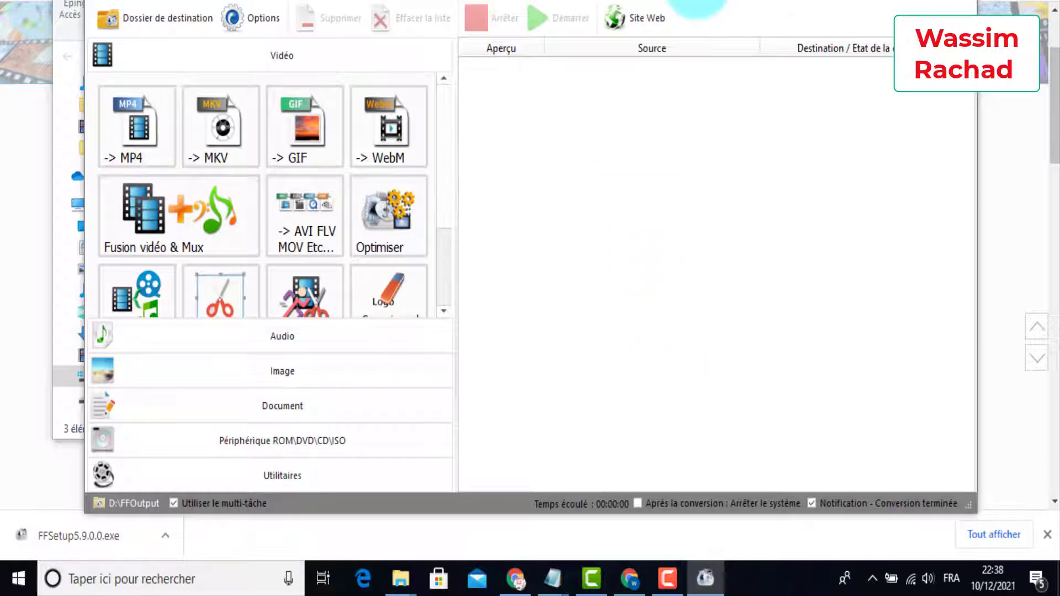
- Set up a video conversion to AVI and add Woman-83860-unscreen.gif from the Téléchargements folder
mouse_move(697, 11)
mouse_down()
mouse_move(696, 80)
mouse_move(694, 20)
mouse_up()
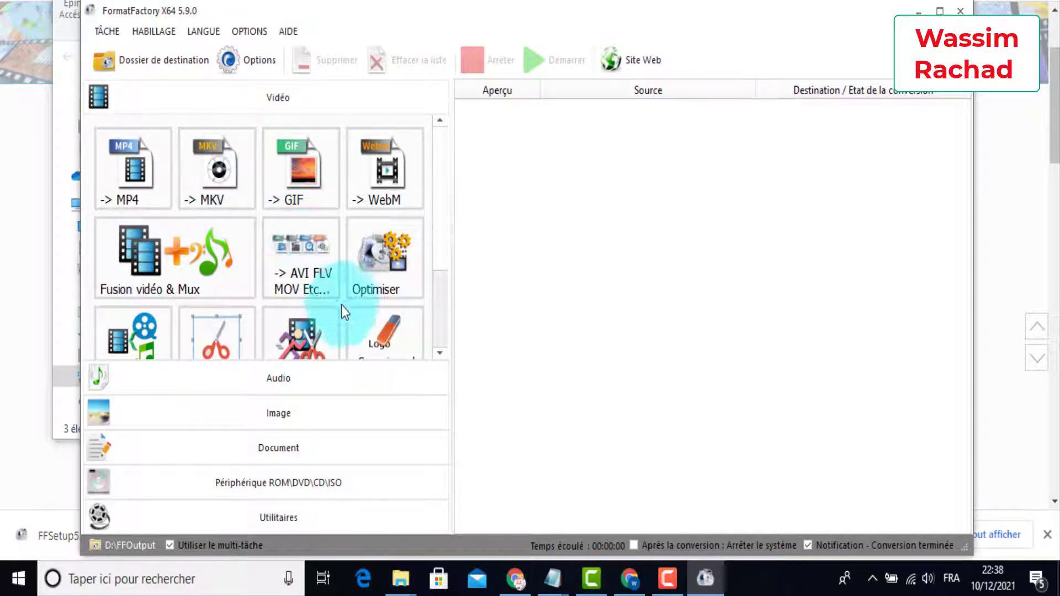
click(300, 273)
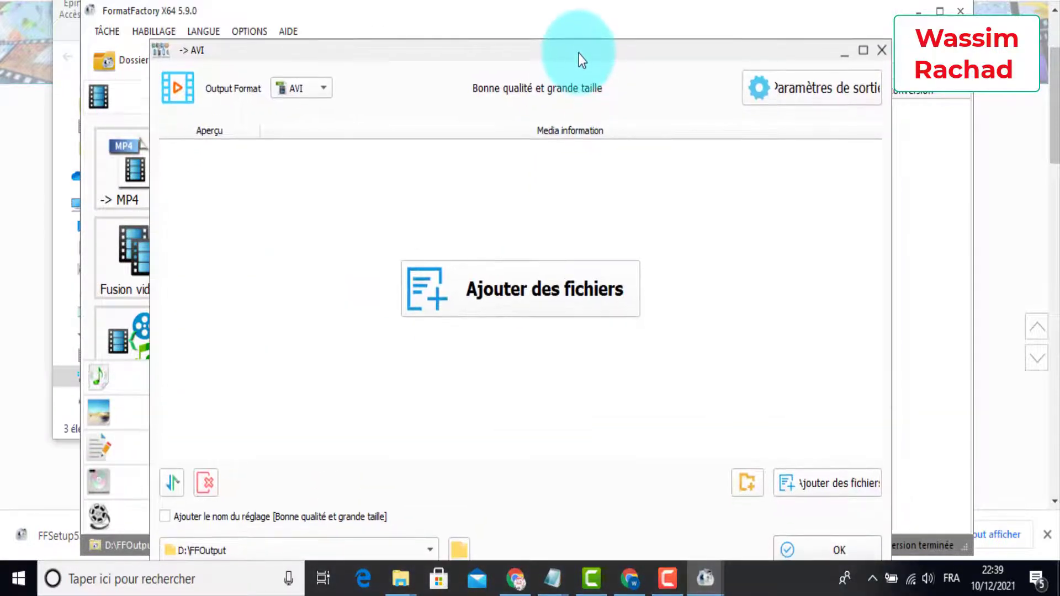
drag(578, 54, 578, 109)
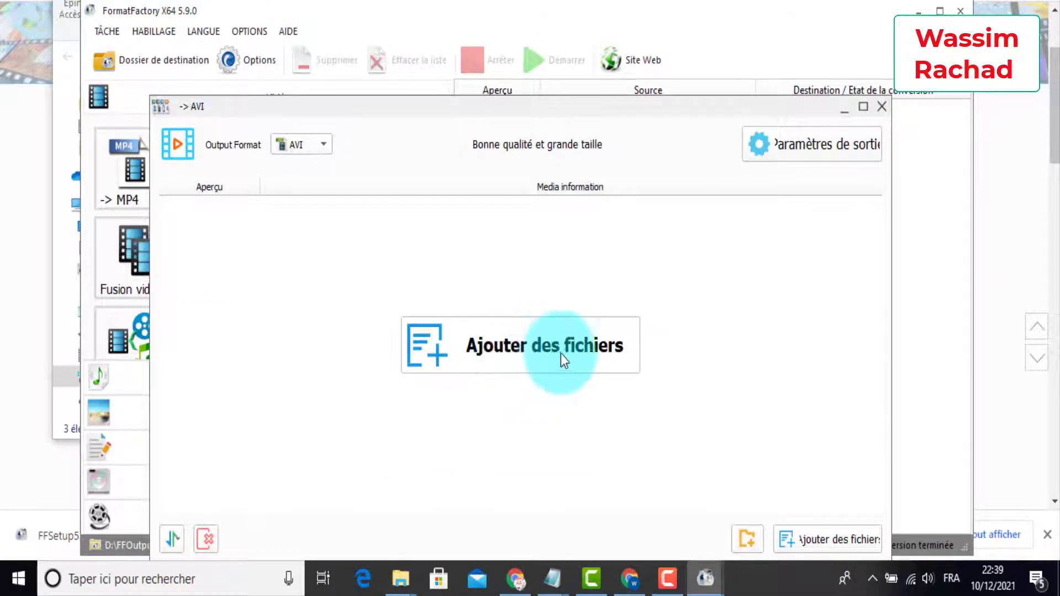
click(506, 343)
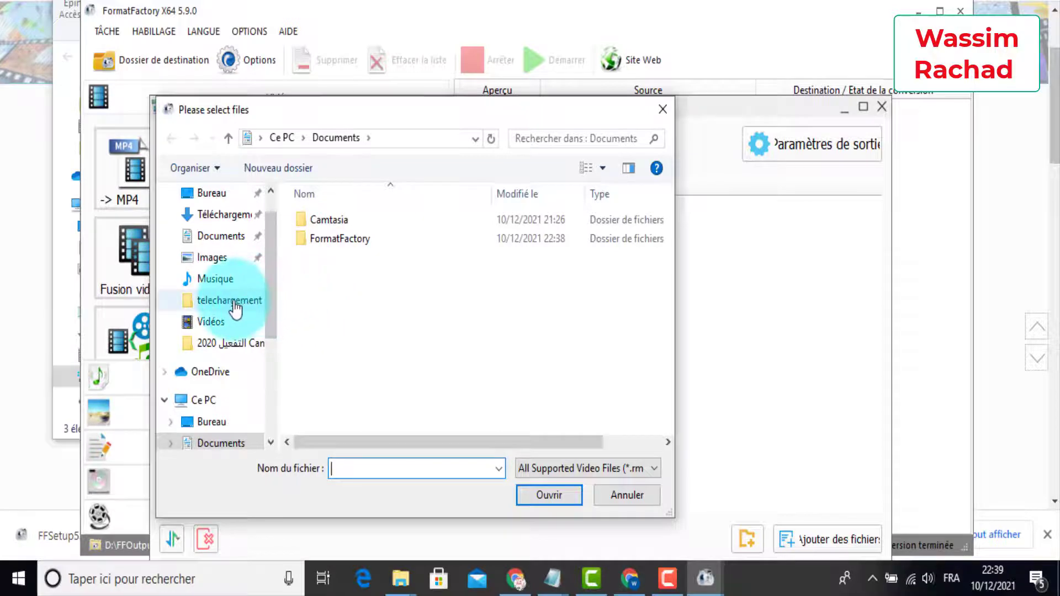
scroll(236, 308, down, 3)
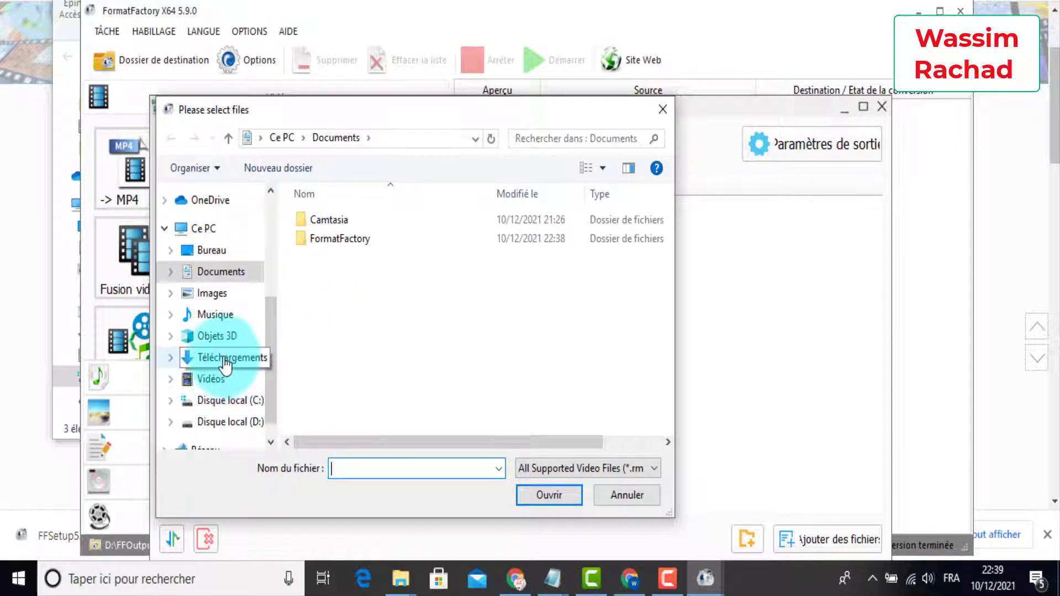
click(226, 359)
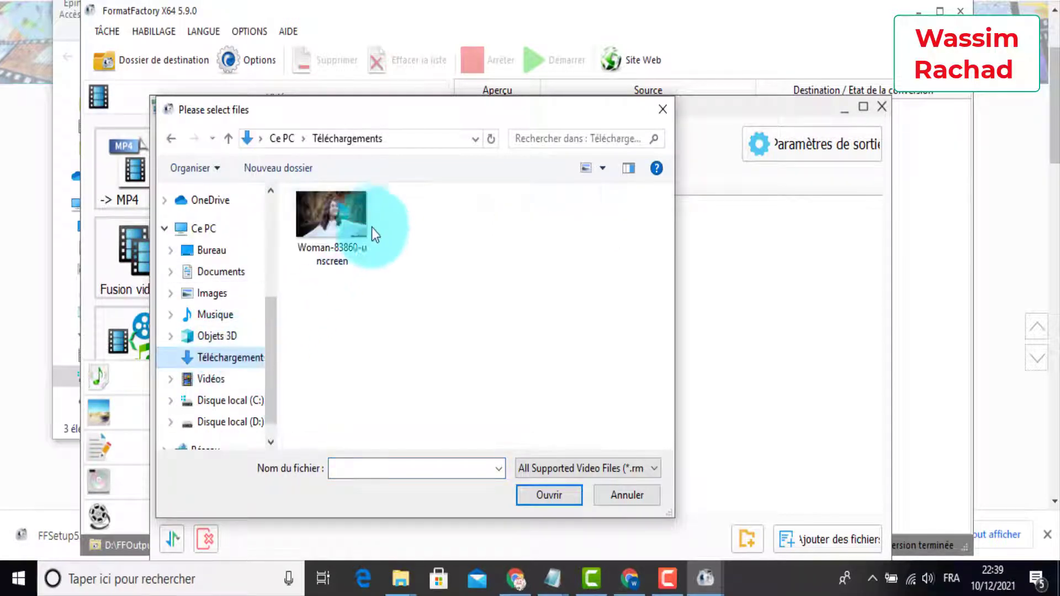
double_click(333, 224)
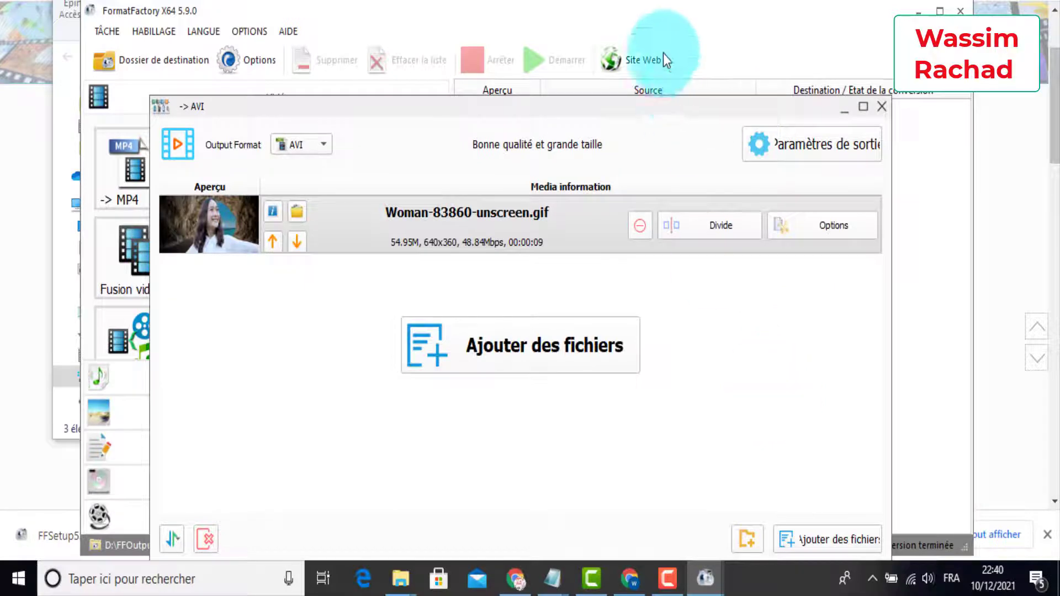
- Queue the GIF with D:\FFOutput as the output folder and start the AVI conversion
drag(658, 107, 660, 46)
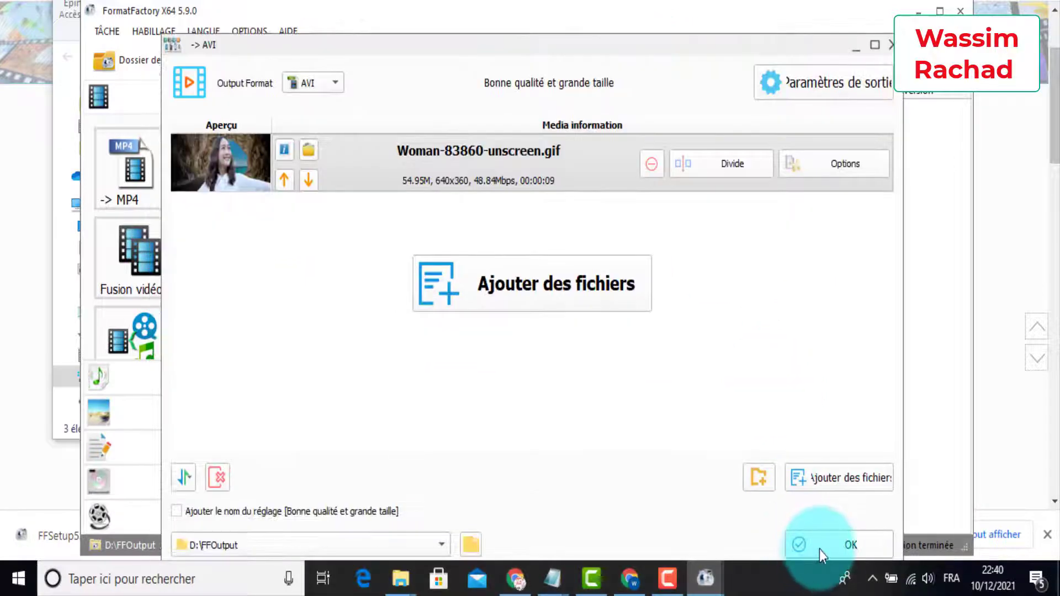
click(829, 548)
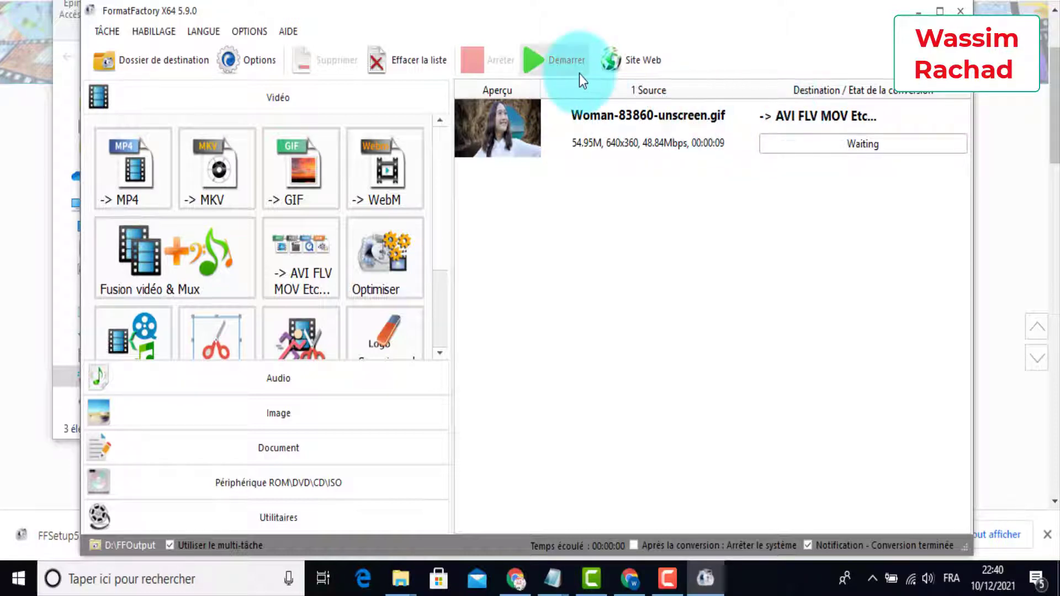
click(539, 61)
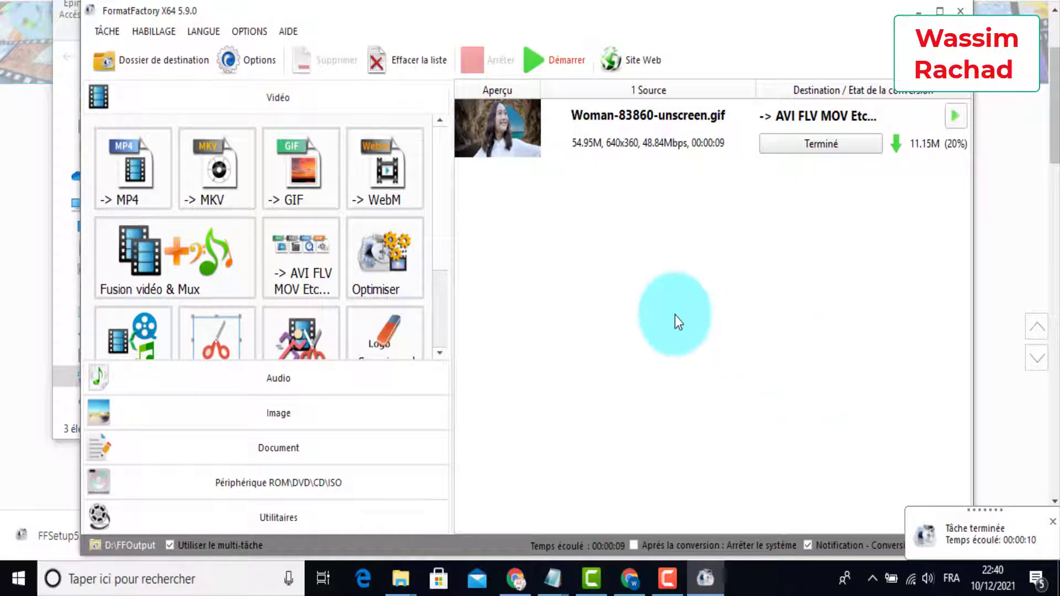
- Open the destination folder and play the converted Woman-83860-unscreen video in Windows Media Player, using its recommended settings
click(173, 62)
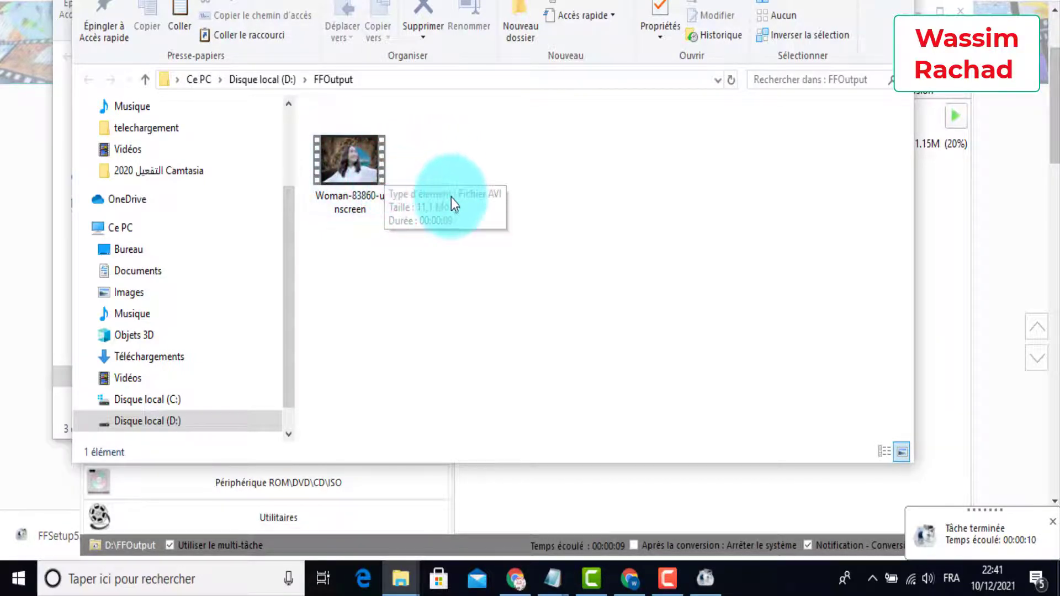
double_click(361, 174)
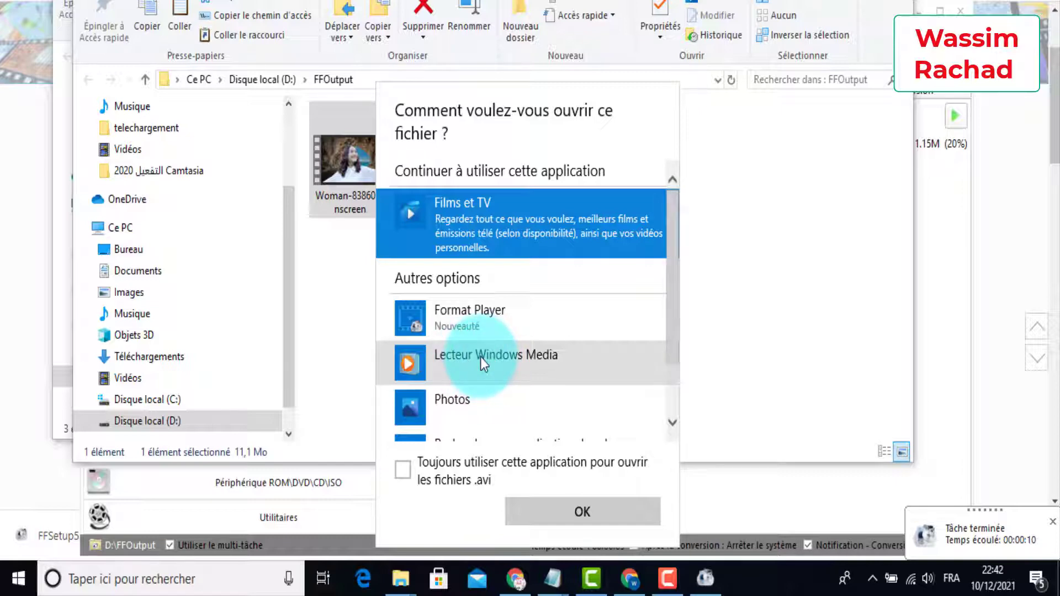
double_click(481, 357)
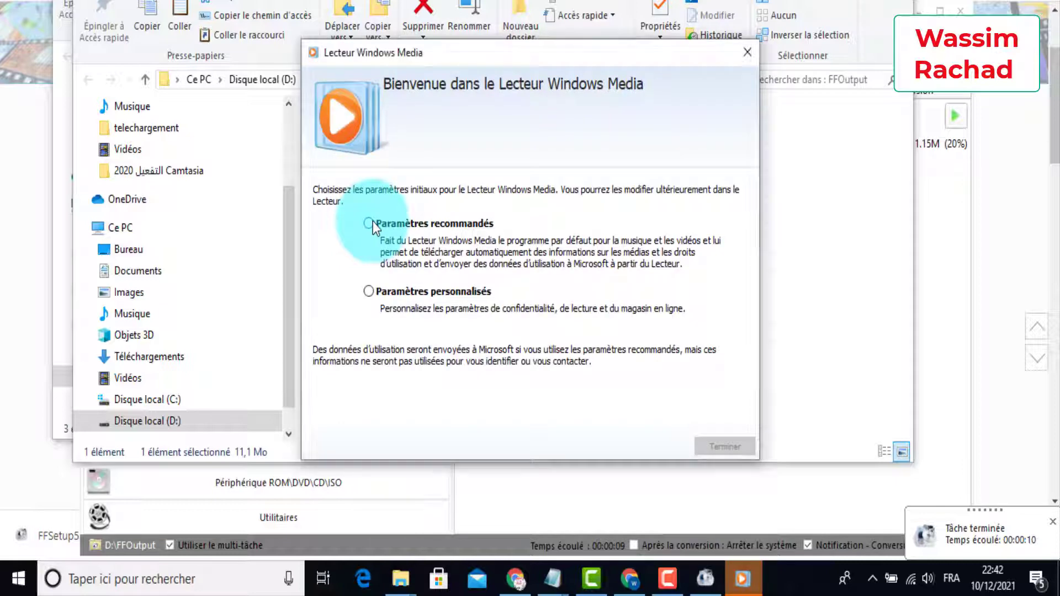
click(373, 224)
click(722, 444)
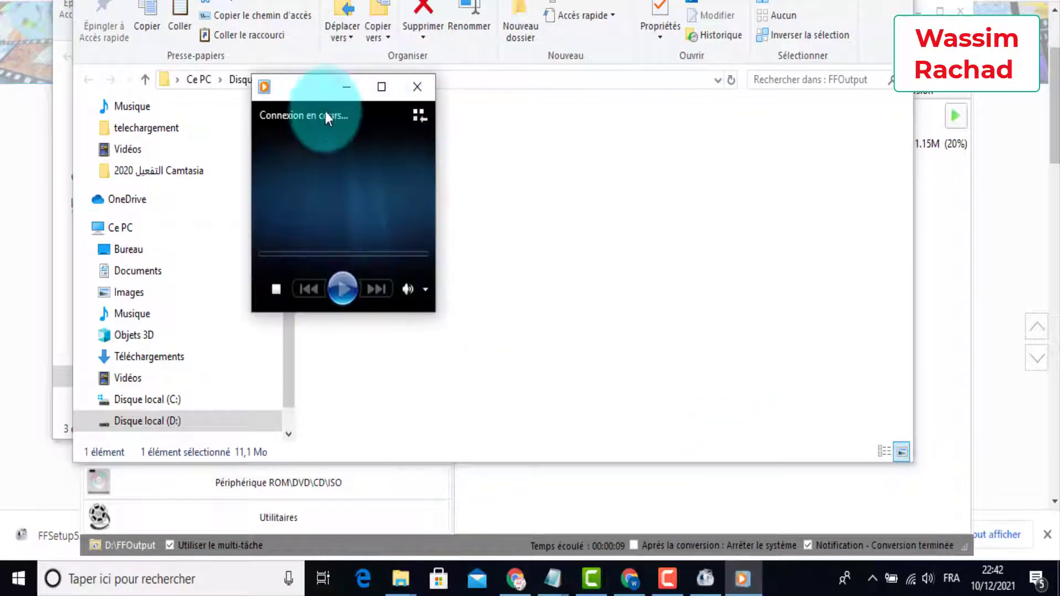
- Watch the converted Woman-83860-unscreen video through to its end in the media player
click(340, 291)
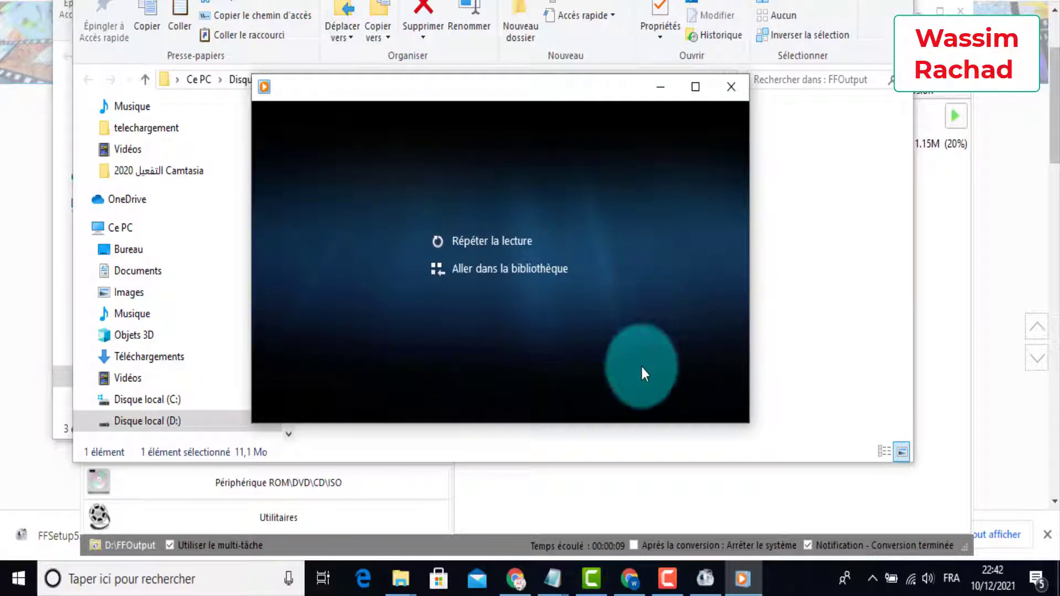
- Switch to Camtasia, import the Cheery_Monday.mp3 video from the Bureau folder, and place it at the start of Track 3
click(596, 586)
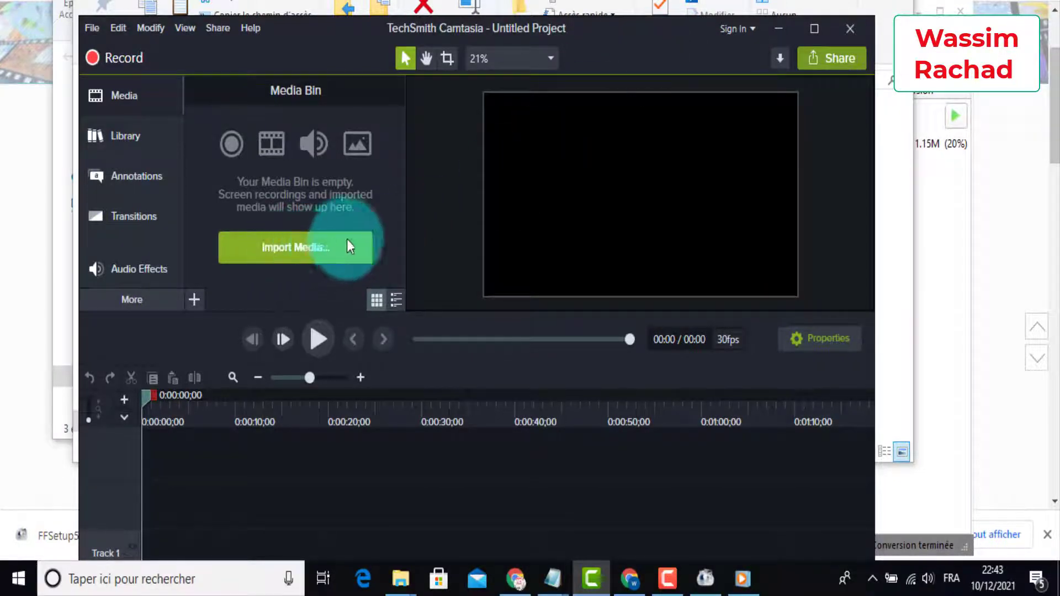
click(278, 251)
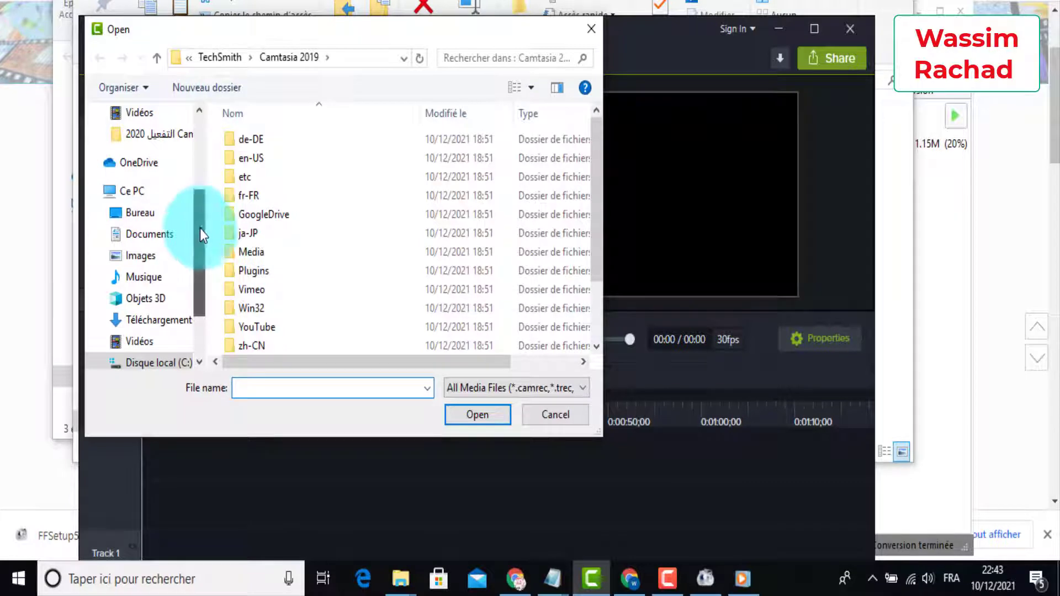
scroll(148, 218, up, 1)
scroll(147, 222, down, 1)
click(147, 219)
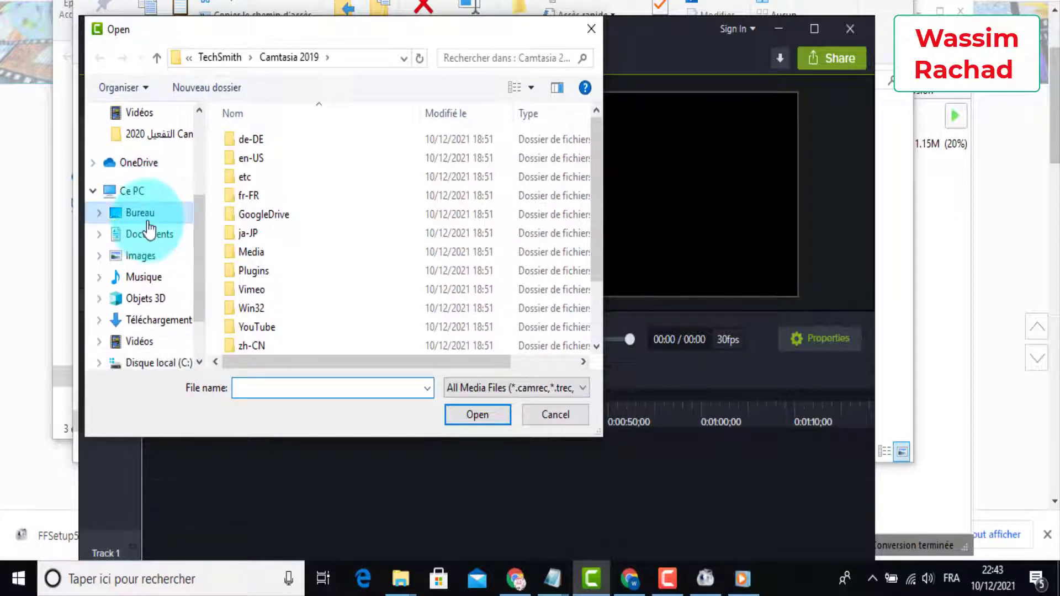
click(261, 137)
double_click(260, 137)
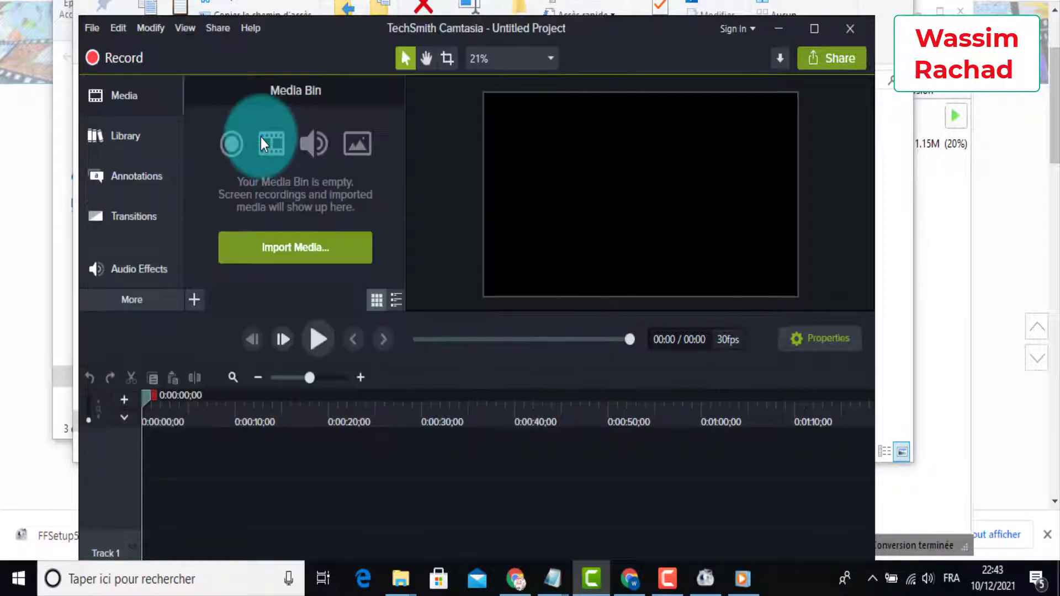
drag(226, 496, 254, 452)
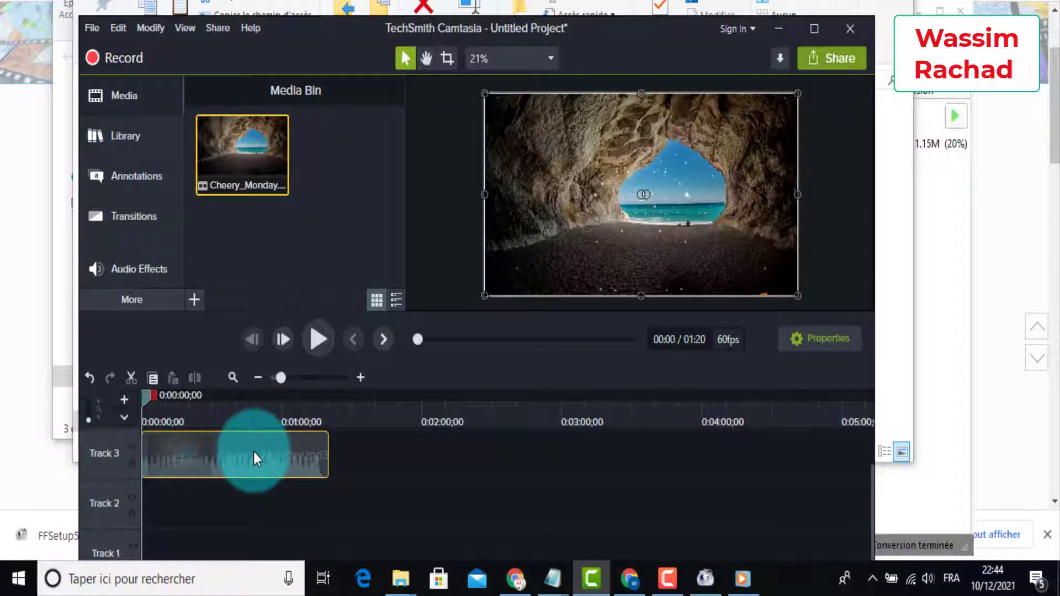
- Separate the audio and video of the Cheery_Monday.mp3 clip and delete its video part from Track 3
right_click(254, 451)
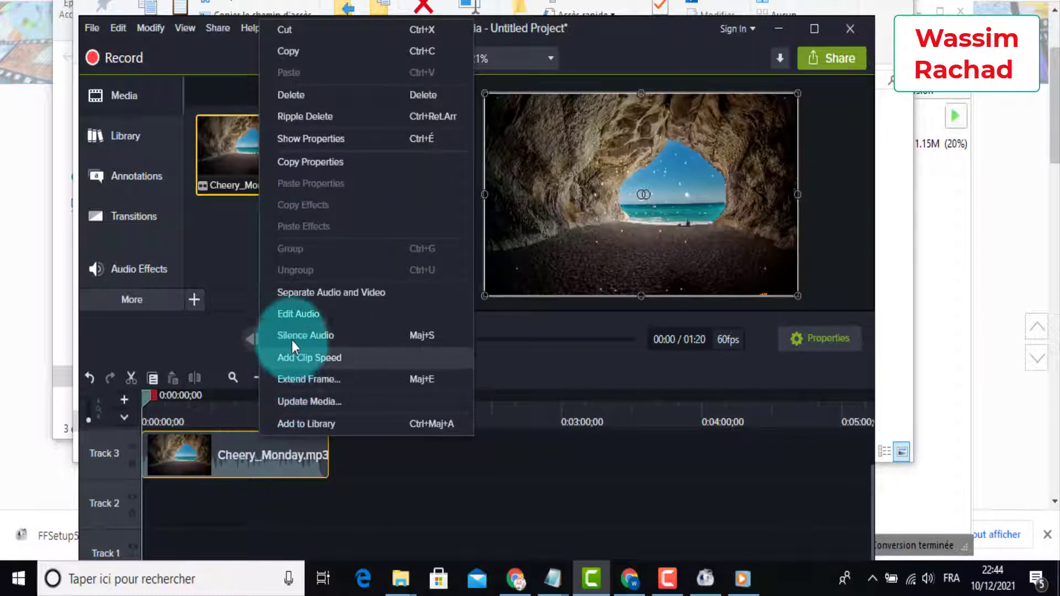
click(339, 294)
click(271, 524)
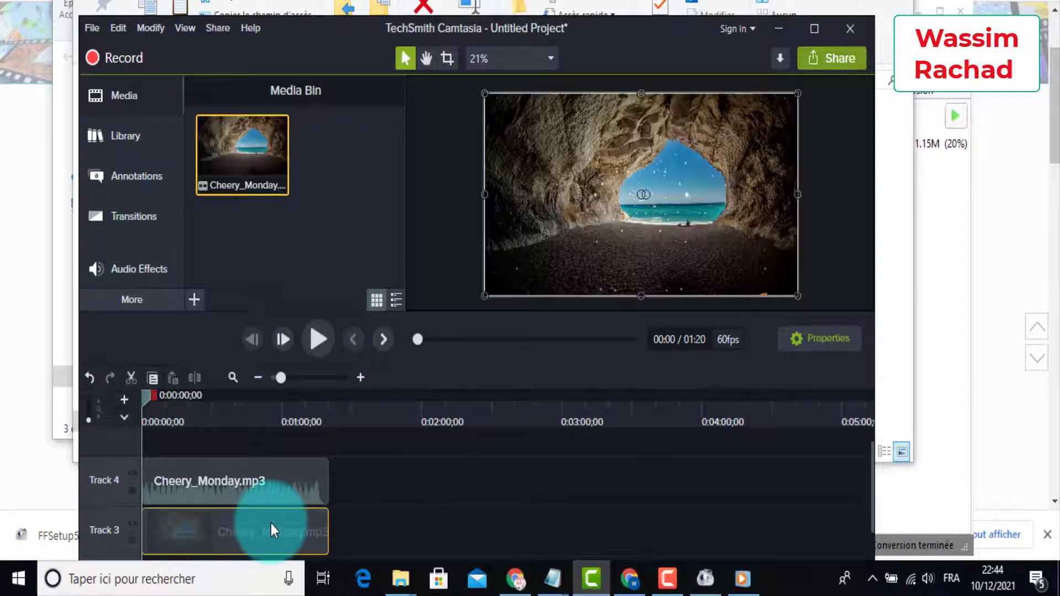
right_click(271, 524)
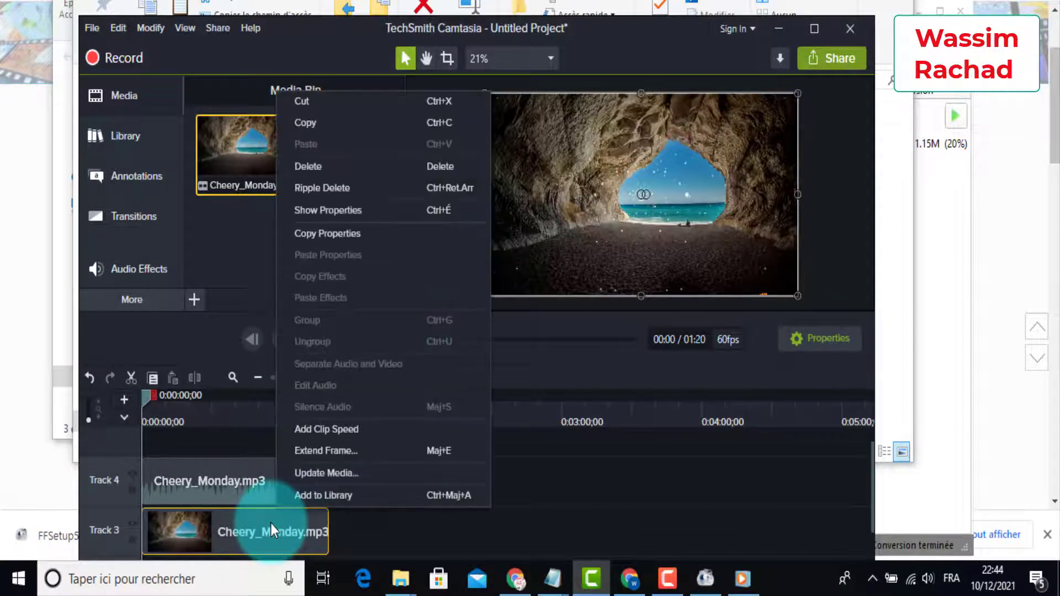
click(307, 166)
drag(233, 465, 211, 523)
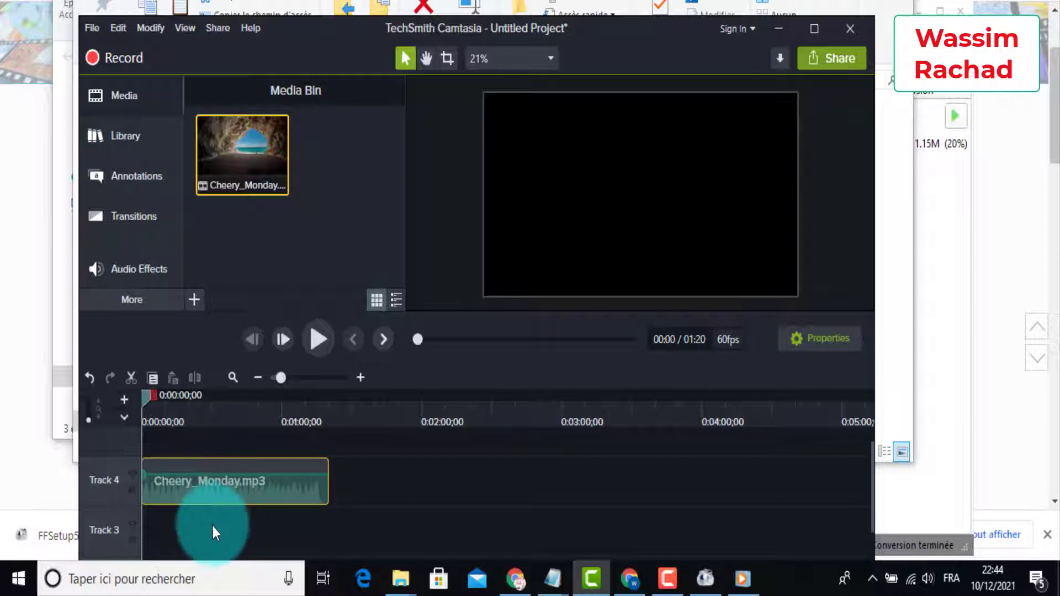
click(210, 532)
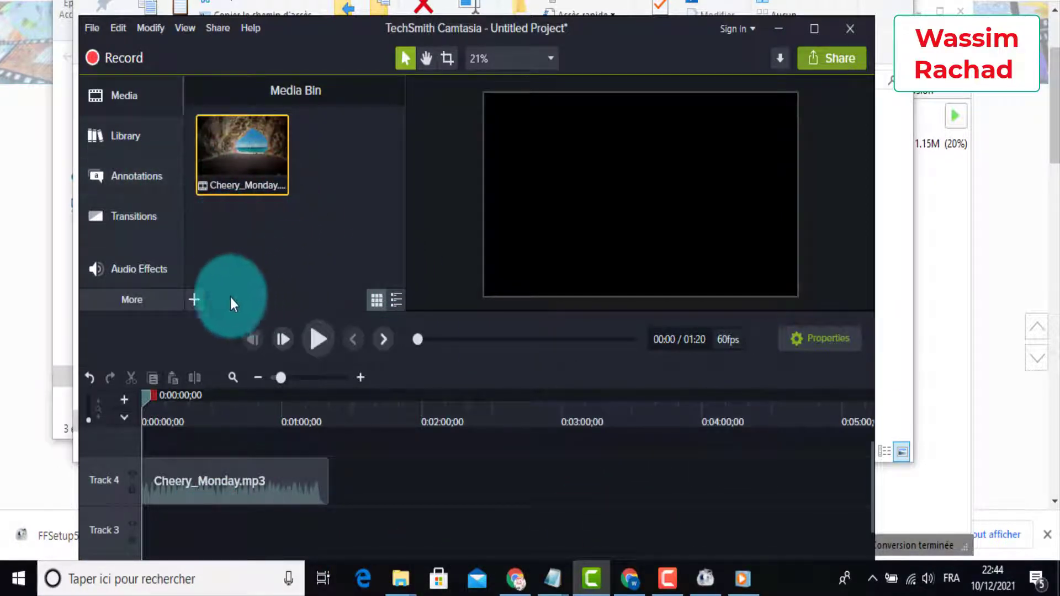
- Import the converted Woman-83860-unscreen video from D:\FFOutput into the media bin
click(193, 300)
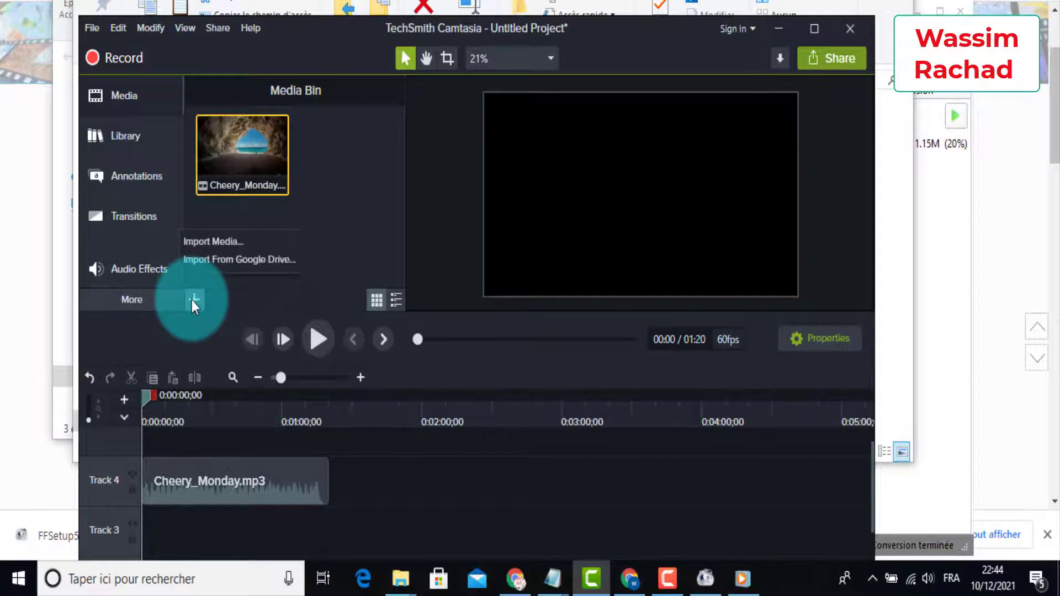
click(215, 241)
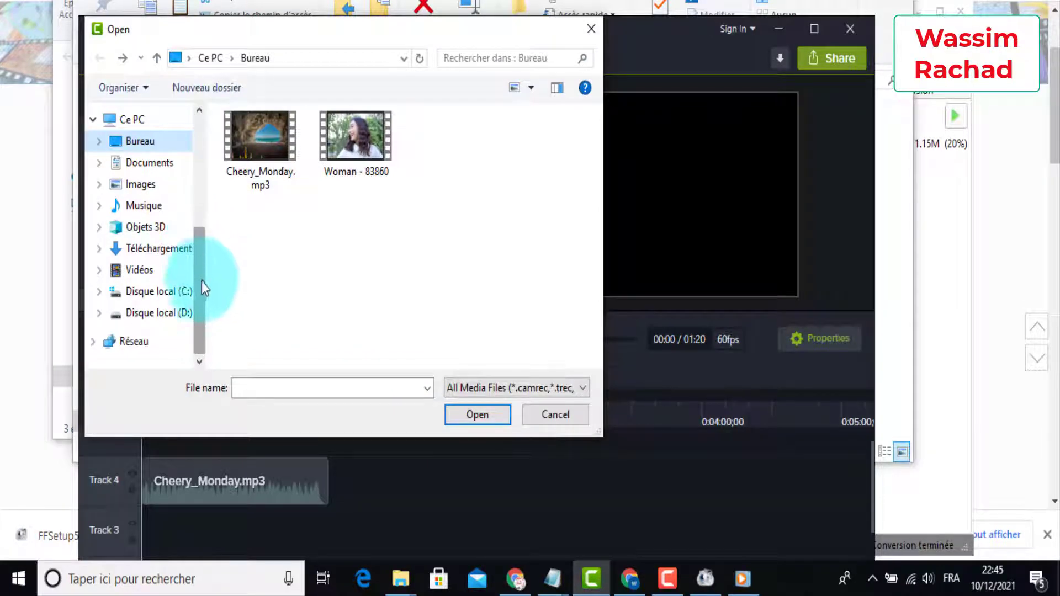
click(177, 315)
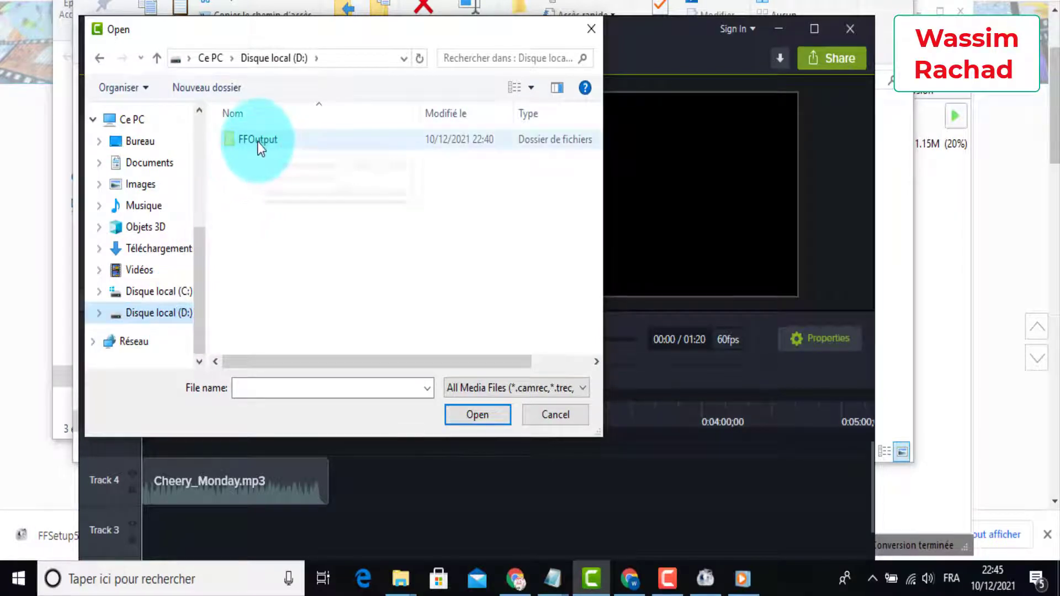
click(258, 141)
double_click(257, 141)
click(256, 158)
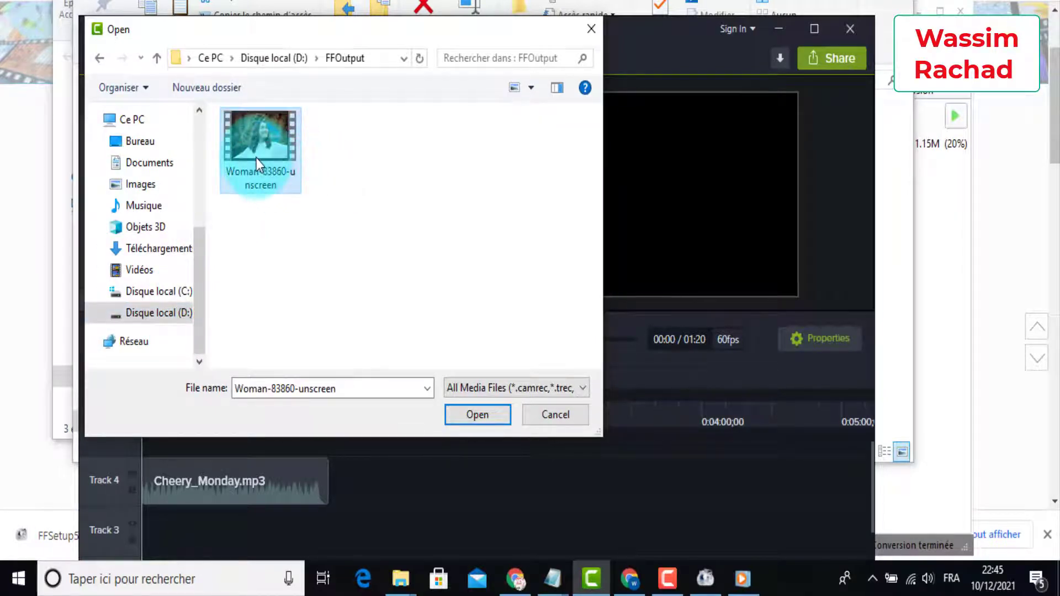
double_click(257, 158)
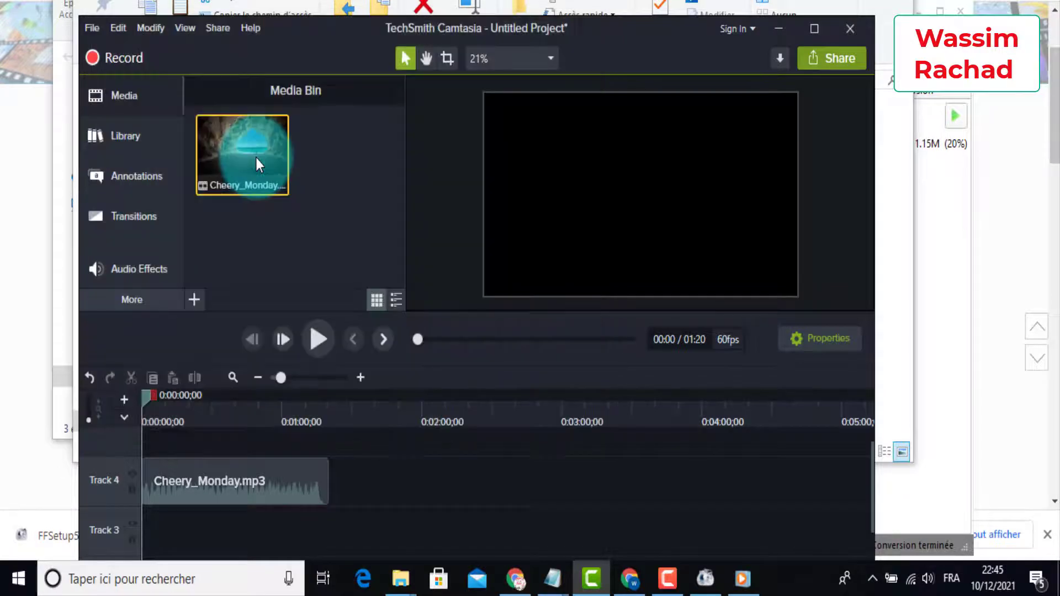
- Move the Cheery_Monday.mp3 audio down to Track 3 and place the Woman-83860-unscreen clip at the start of Track 4
drag(287, 494, 336, 511)
drag(345, 165, 140, 476)
drag(284, 383, 319, 376)
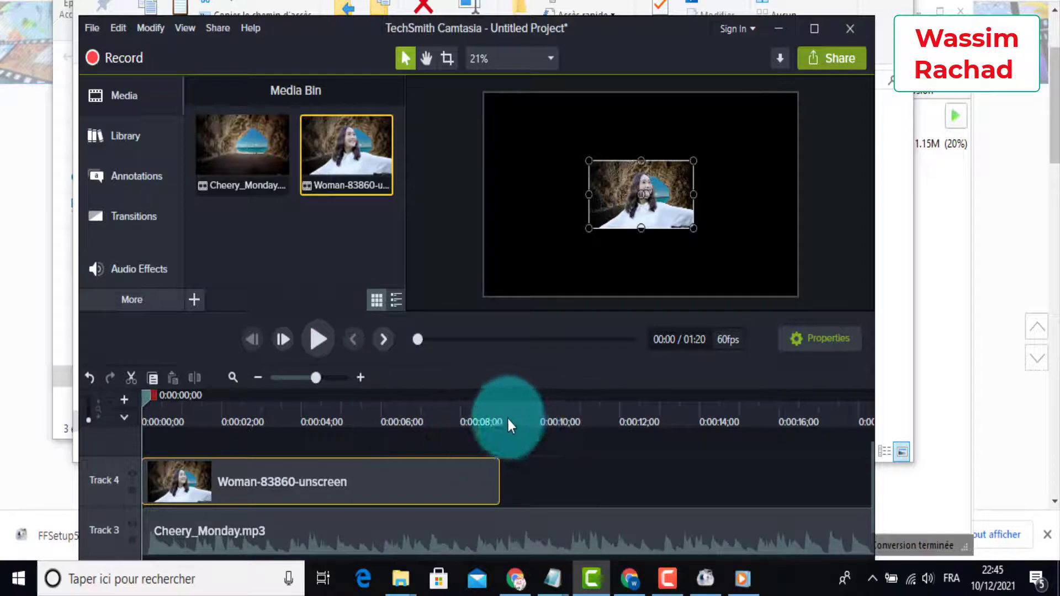
- Split the Cheery_Monday.mp3 audio at 0:00:09;00, where the woman clip ends, and cut out the remaining part
click(499, 422)
drag(501, 395, 501, 465)
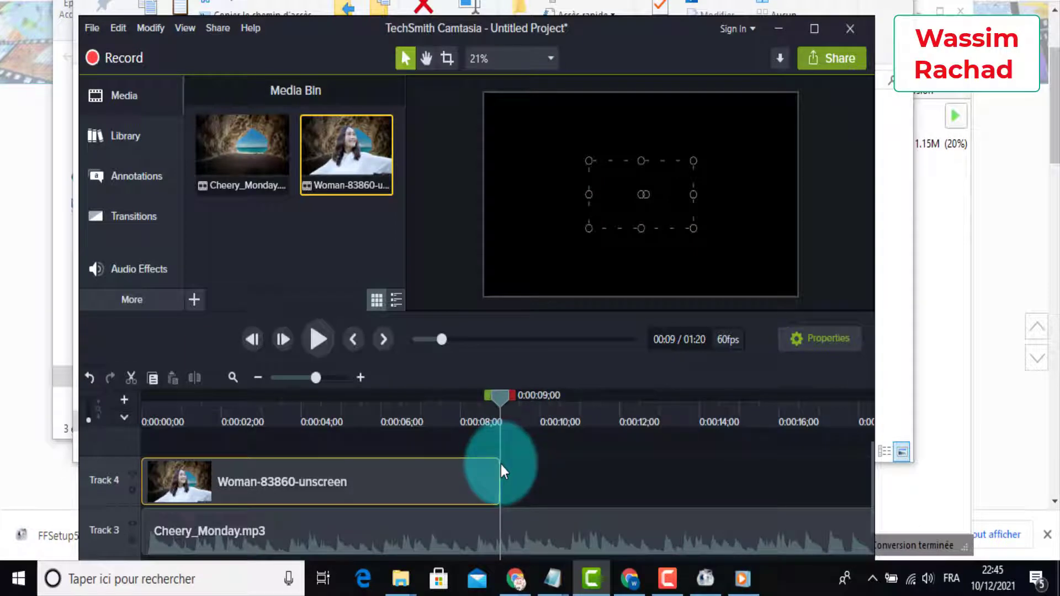
click(504, 517)
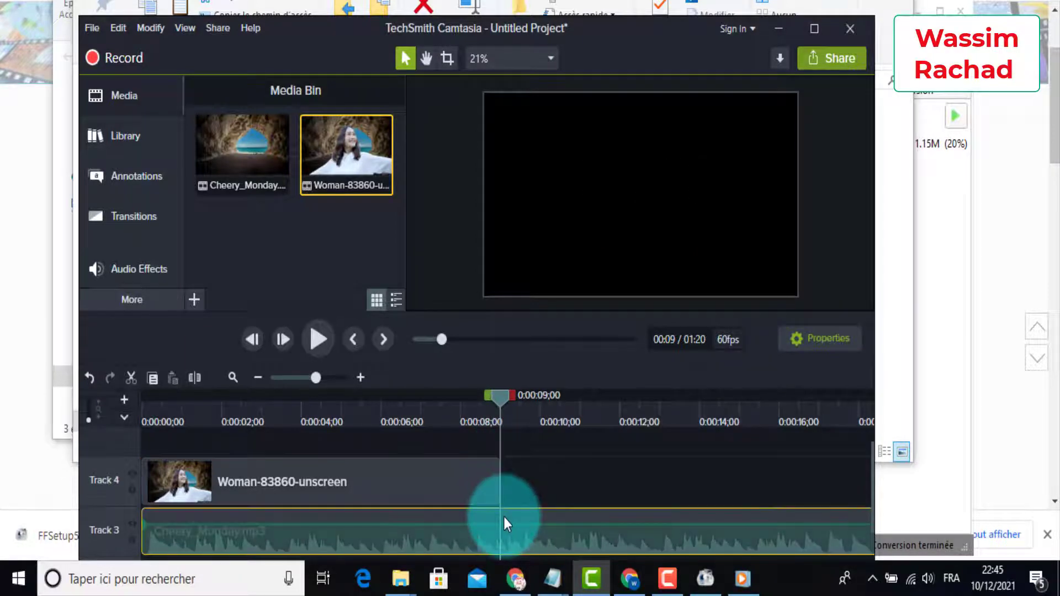
click(194, 379)
drag(546, 535, 618, 515)
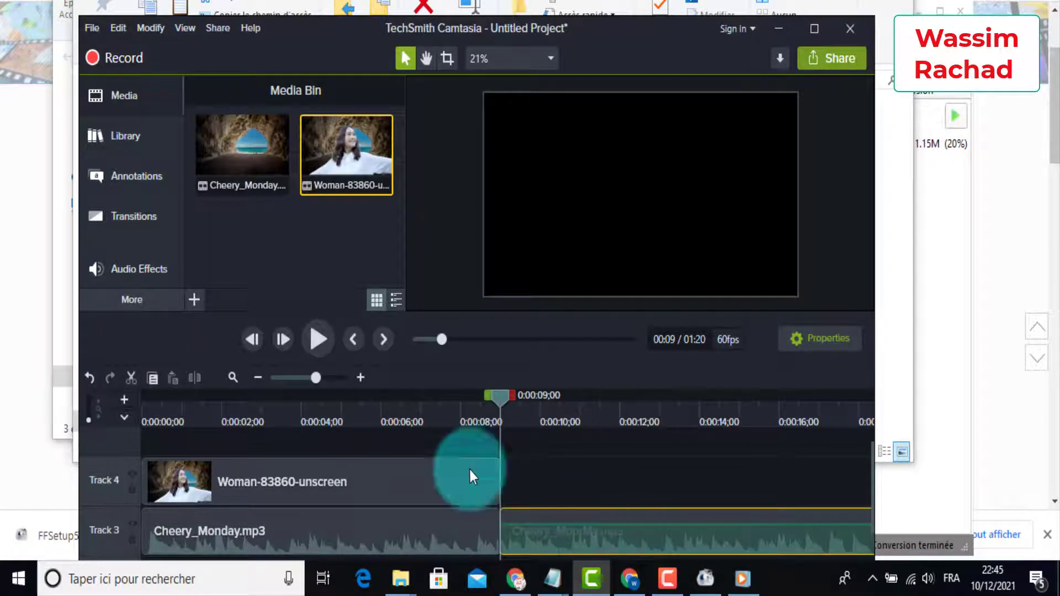
click(137, 376)
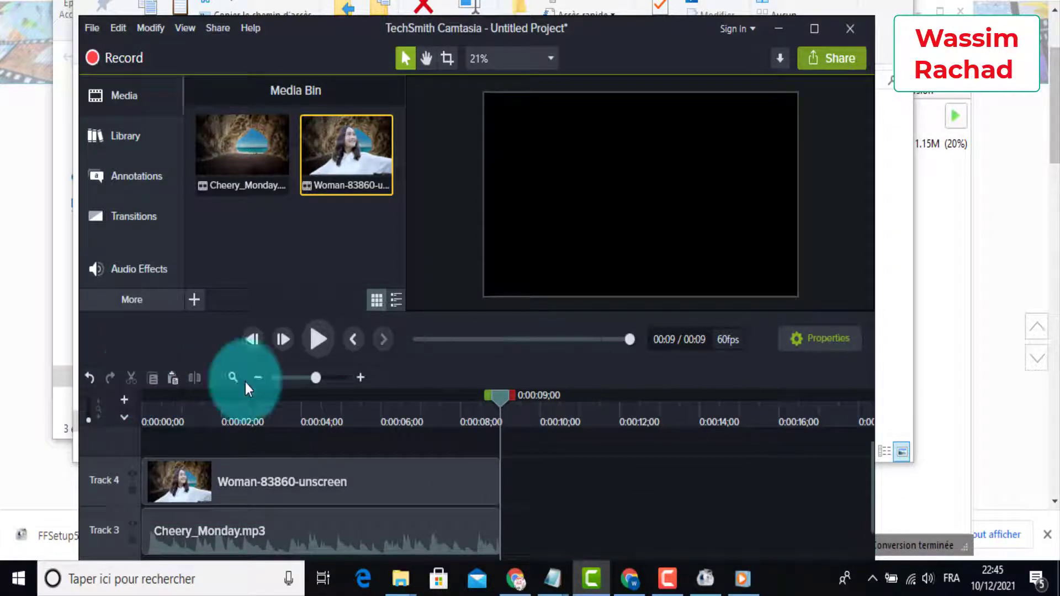
- Preview the project from the beginning and enlarge the Woman-83860-unscreen clip until it fills the canvas
click(418, 341)
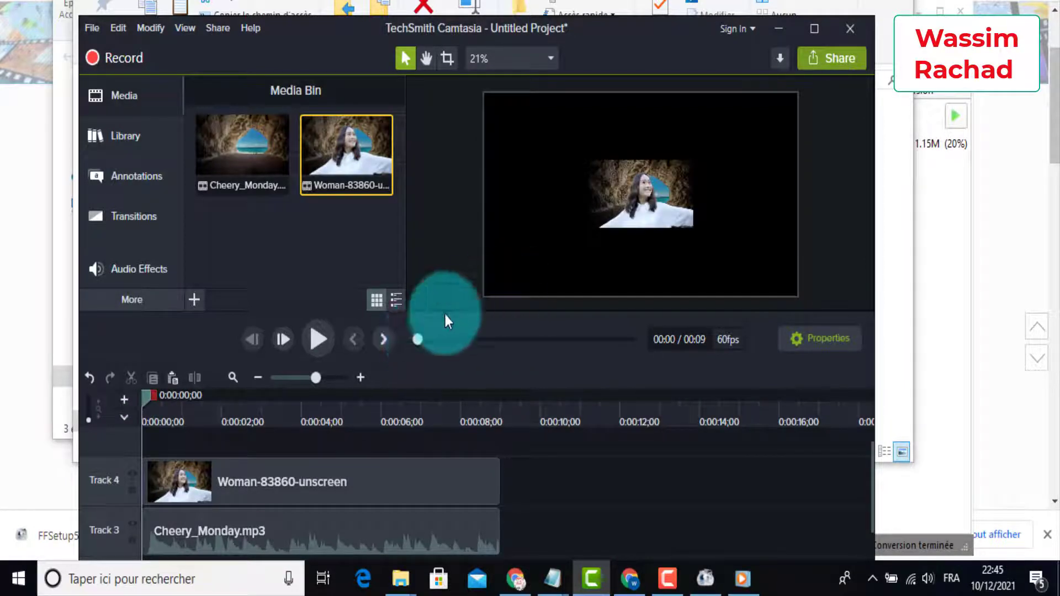
click(322, 338)
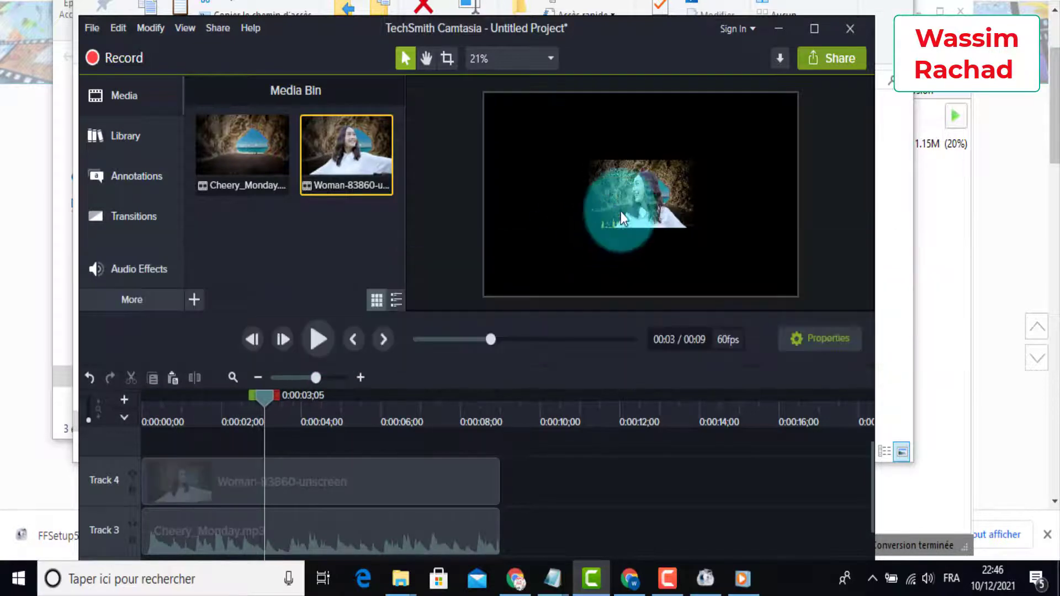
click(640, 195)
drag(694, 161, 798, 93)
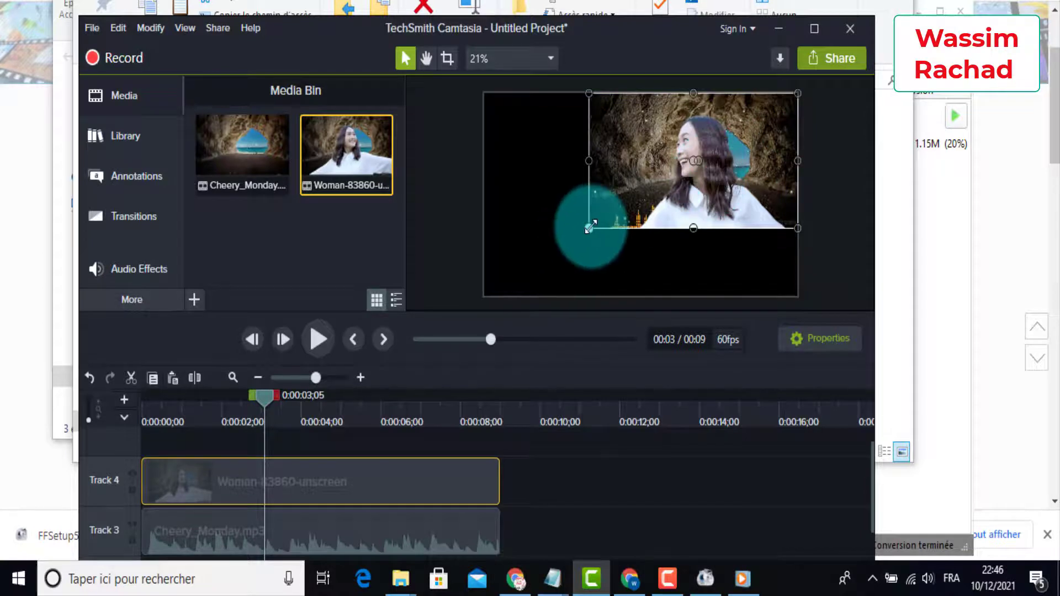
drag(590, 229, 516, 277)
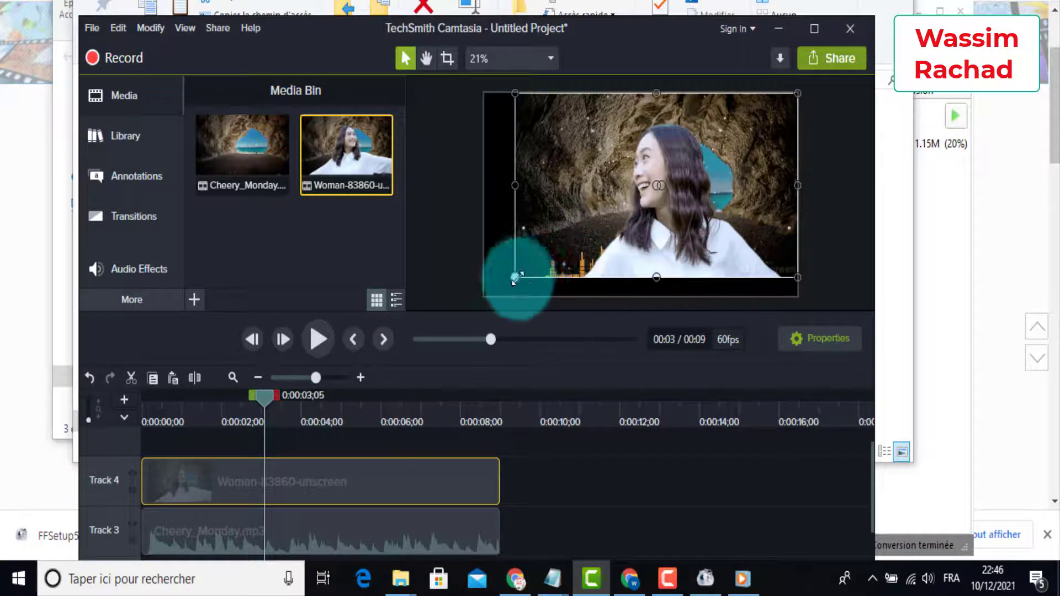
drag(514, 277, 490, 309)
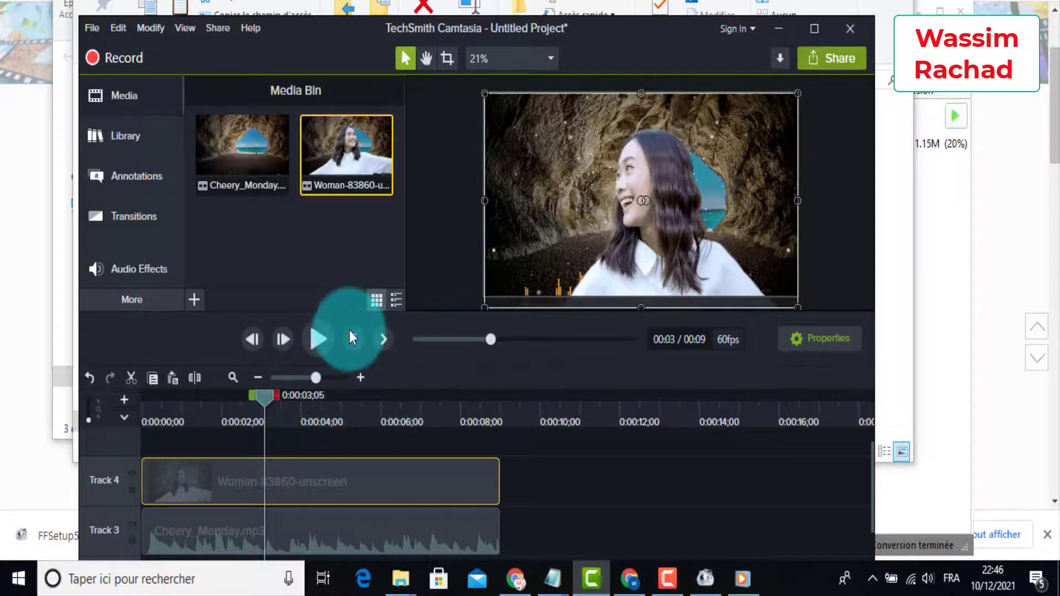
- Play the project to check the full-frame woman clip together with the music
click(324, 339)
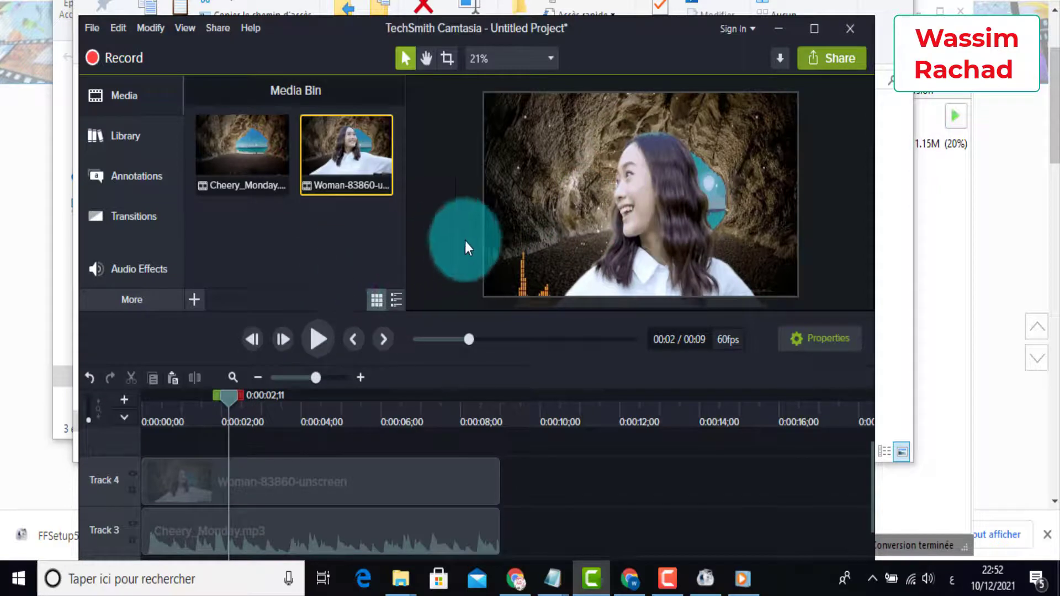
click(317, 339)
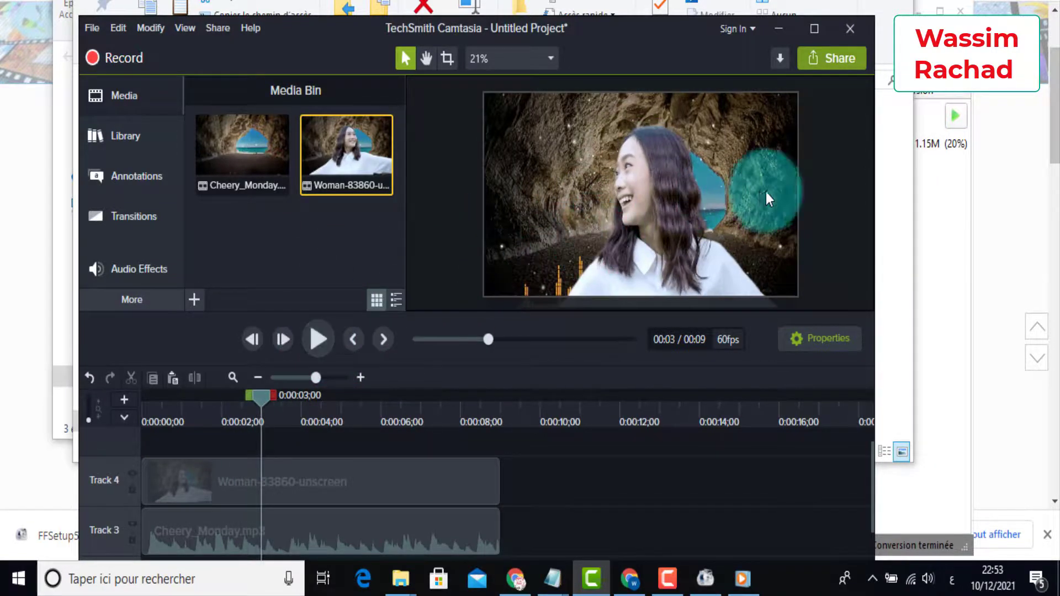